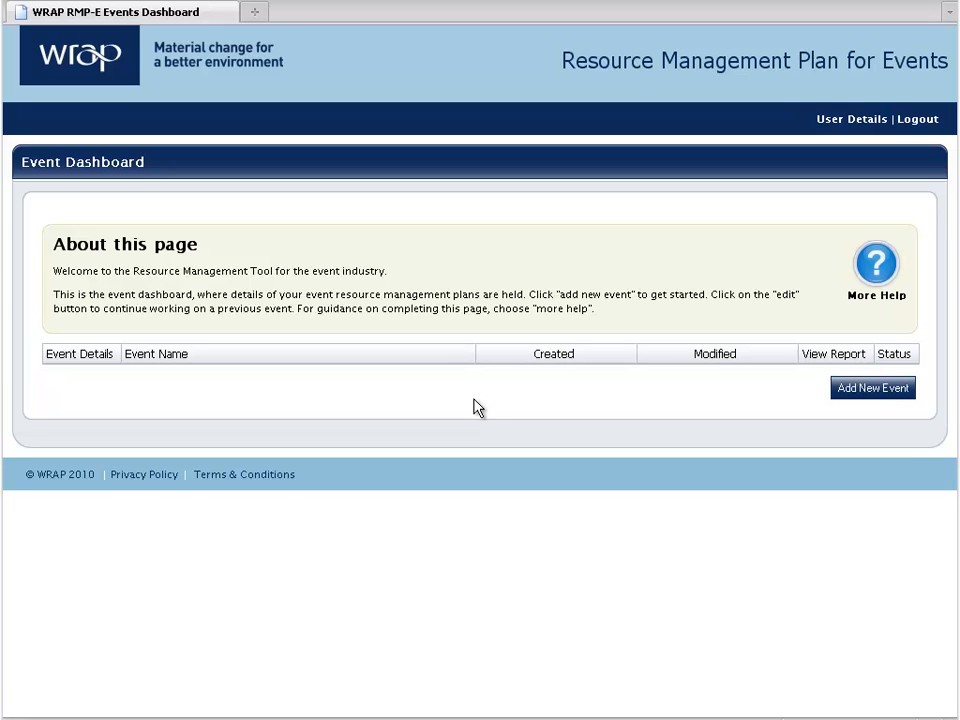
Start a new event and name it 'Sustainability Conference'.
click(477, 408)
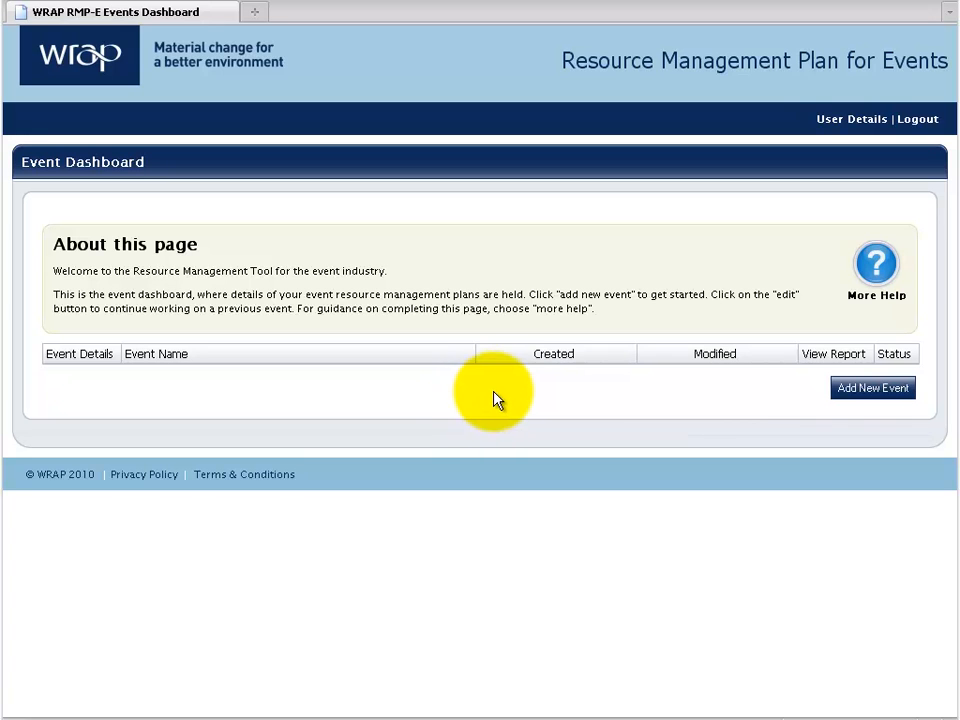
click(856, 390)
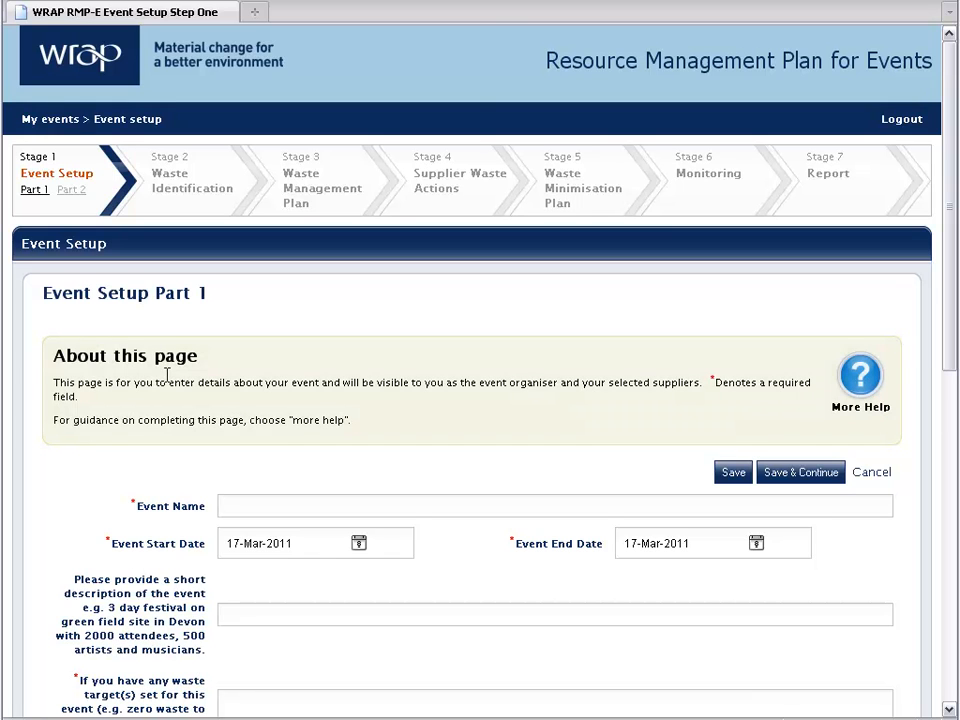
click(860, 377)
text(Sustainability Conference)
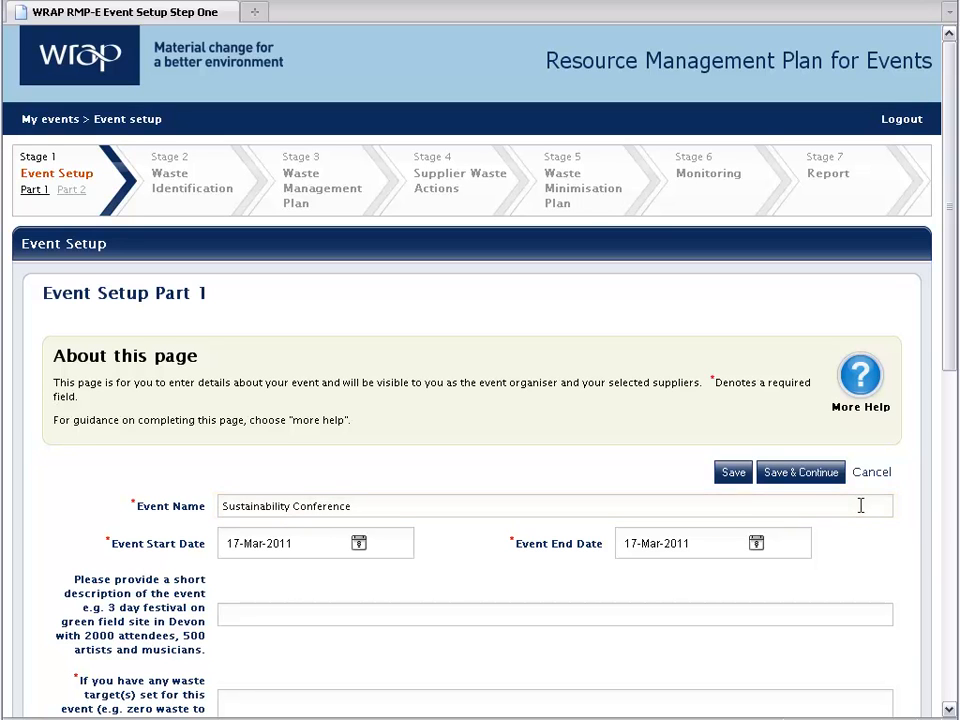
key(Tab)
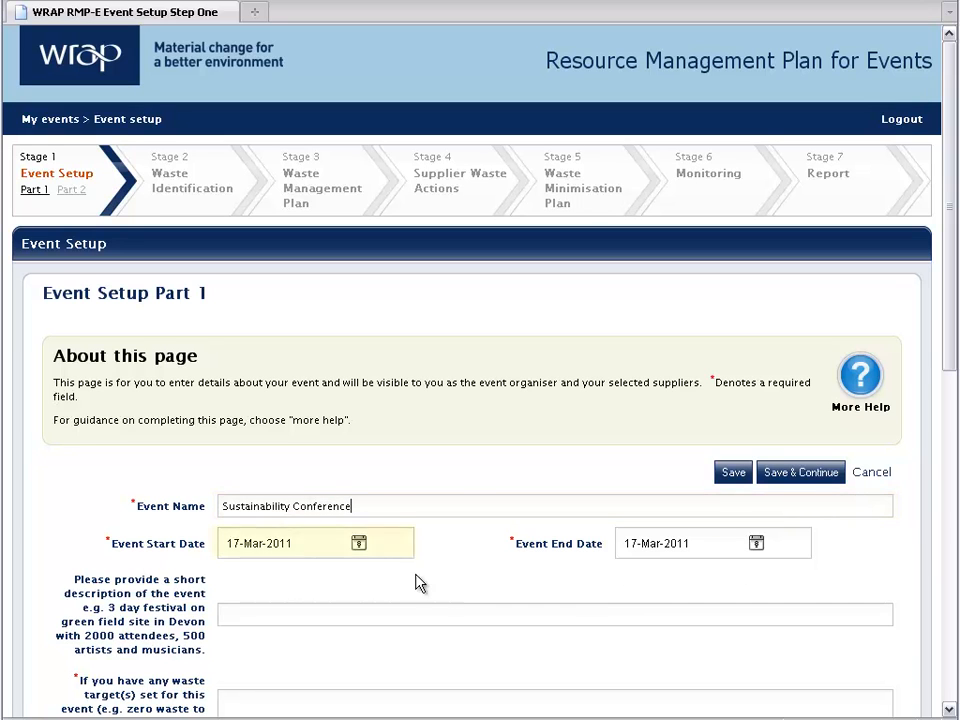
Pick 18 May 2011 from the calendars as both the event start and end date.
click(360, 545)
scroll(365, 550, down, 2)
scroll(367, 555, down, 3)
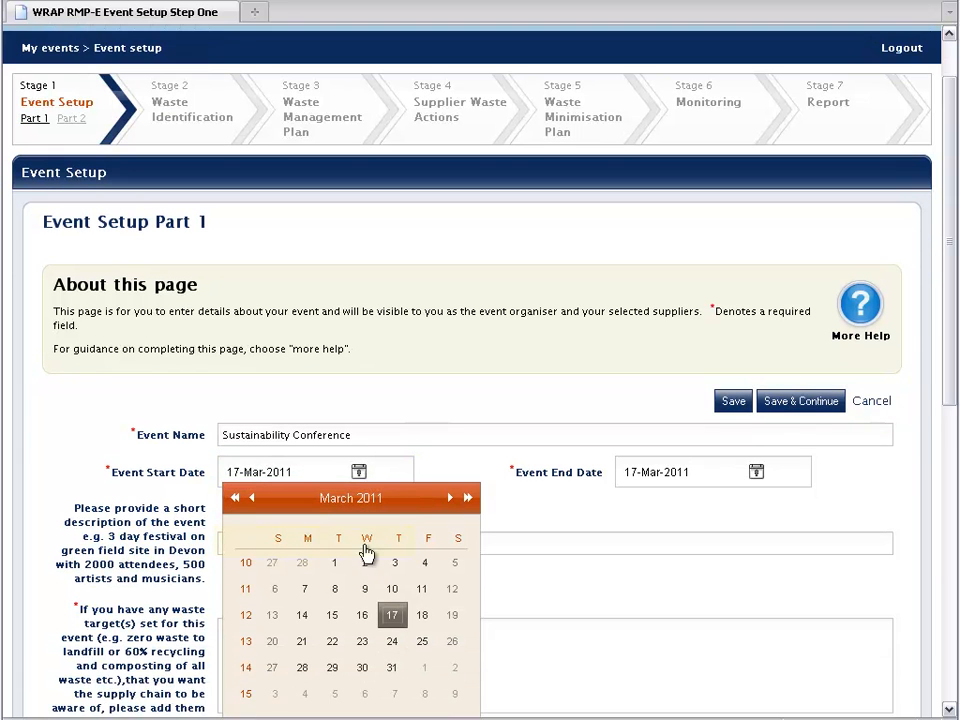
click(451, 464)
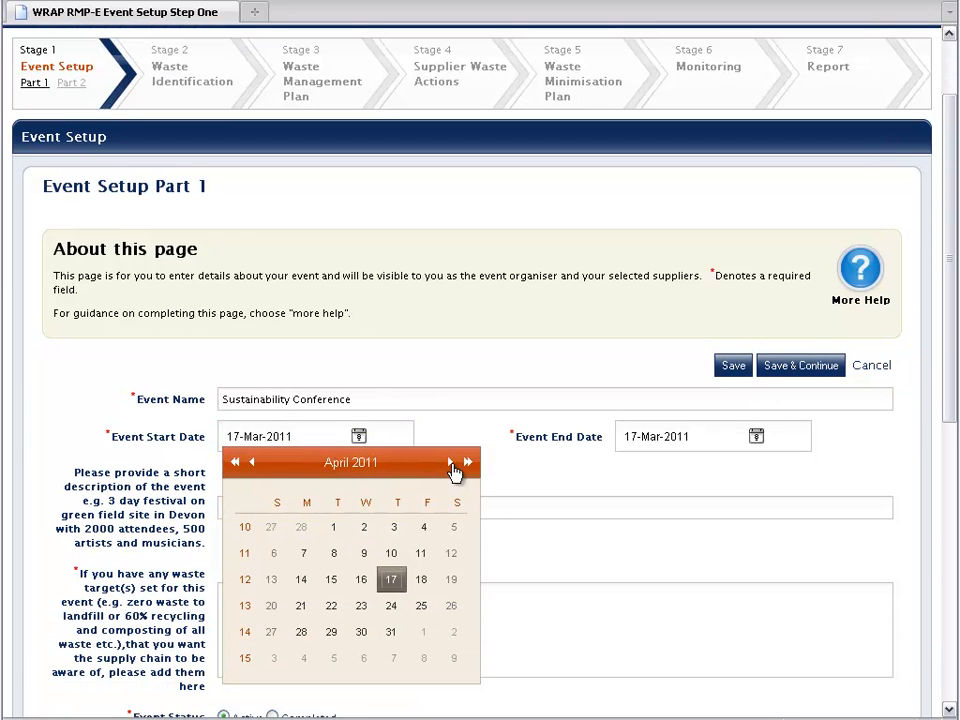
click(451, 464)
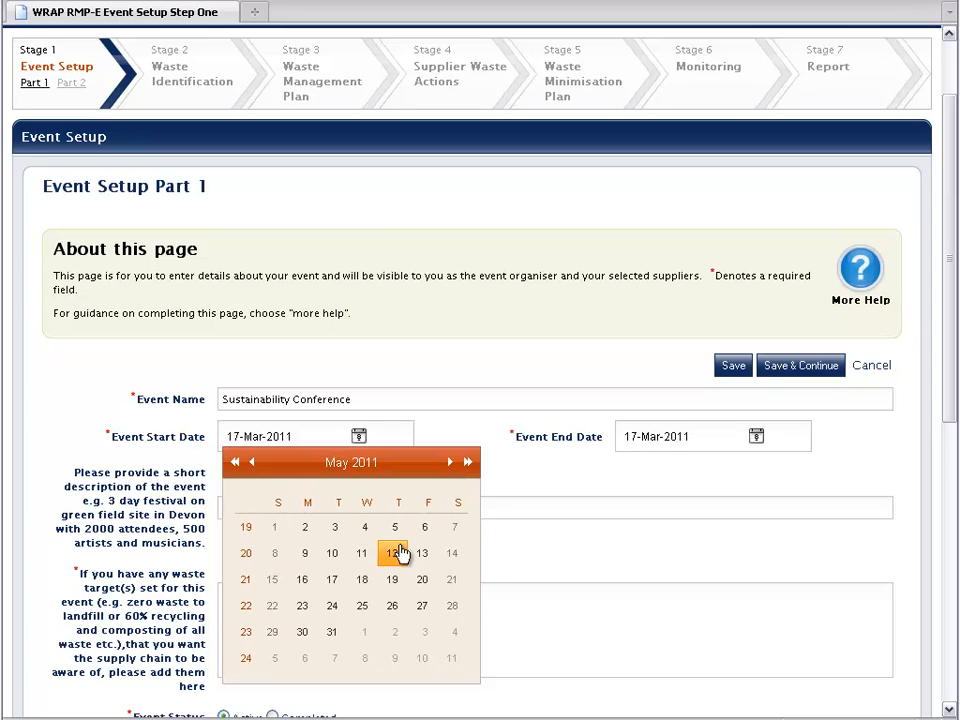
click(364, 580)
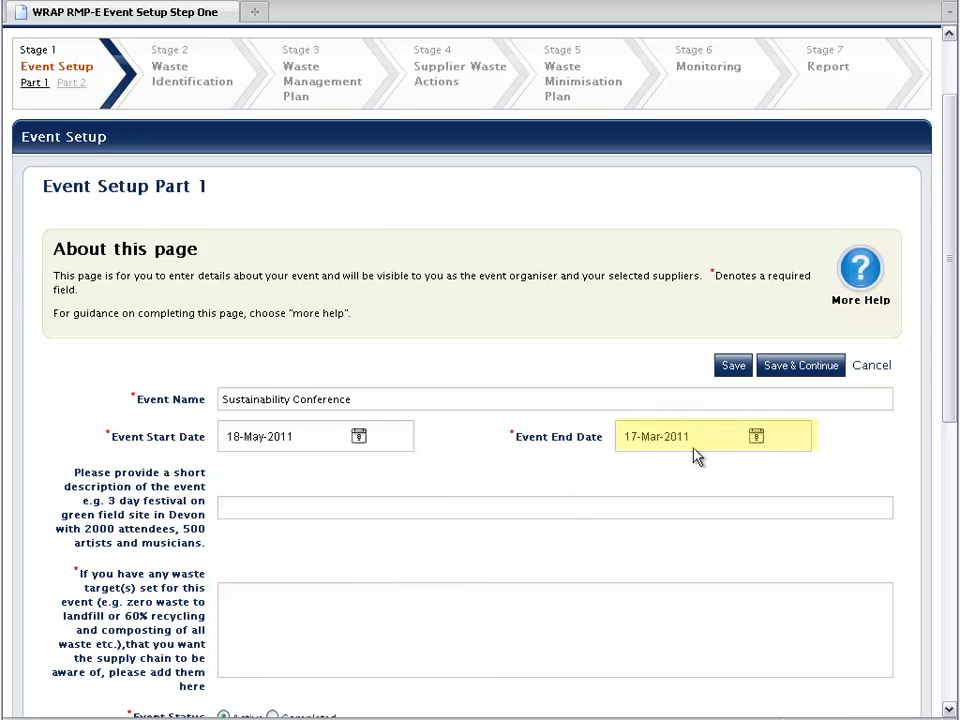
click(756, 436)
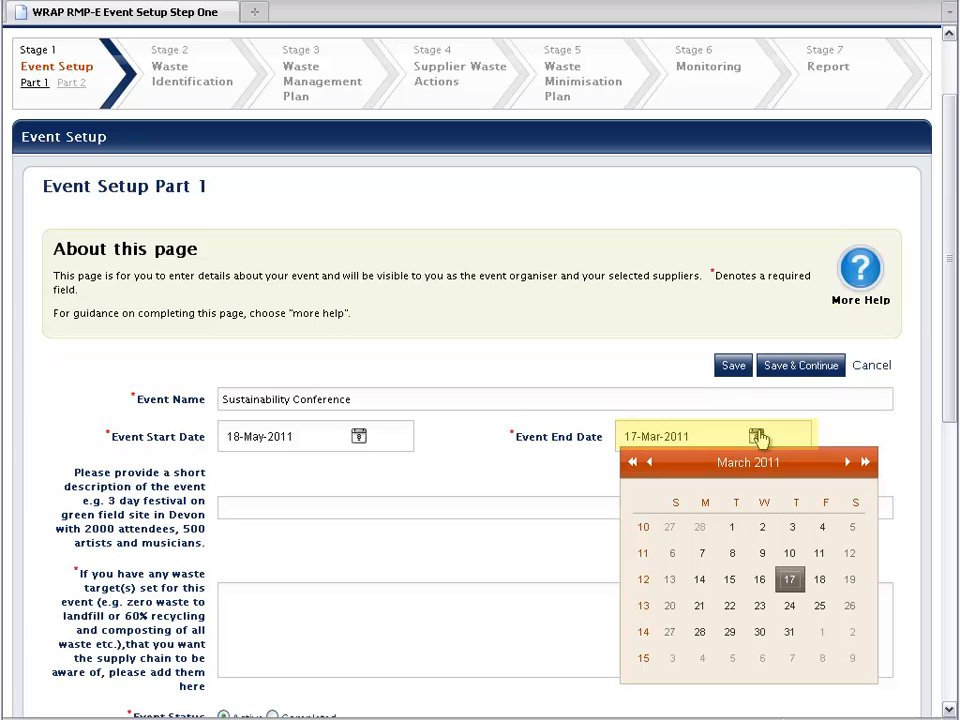
click(847, 462)
click(847, 463)
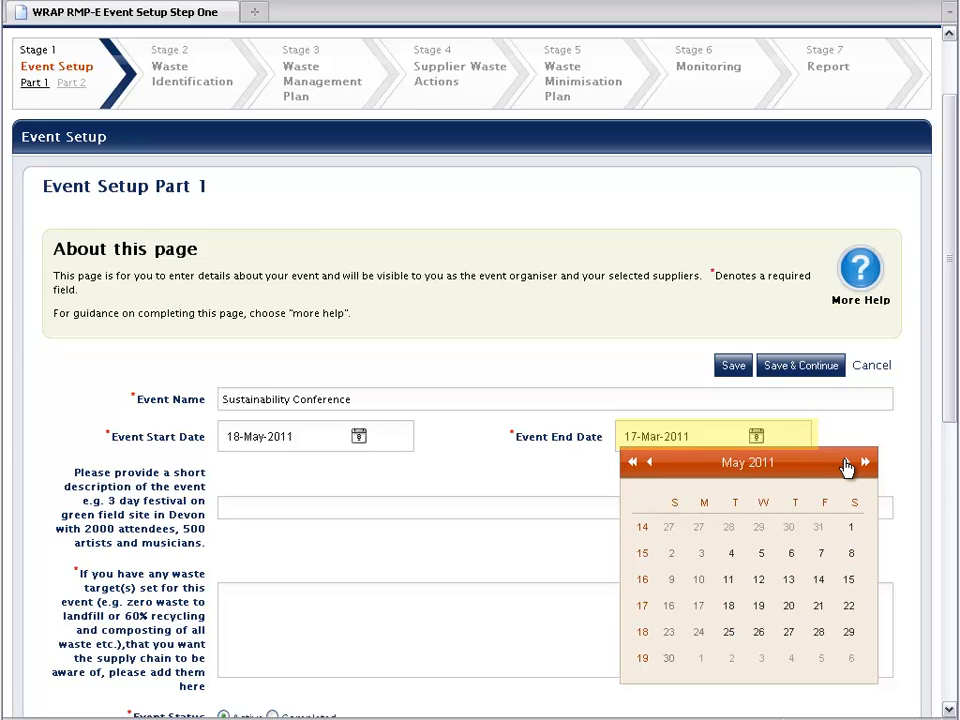
click(763, 579)
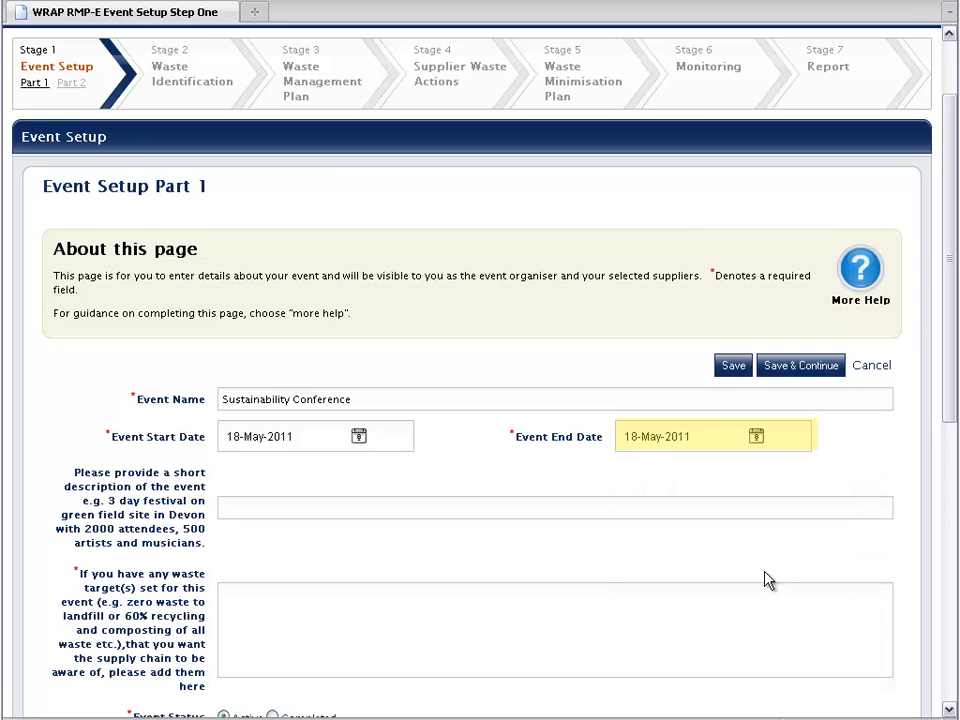
click(697, 508)
Describe the event as '1 day conference with 300 delegates in London' and set the target '80 per cent of all waste to be recycled or composted'.
text(1)
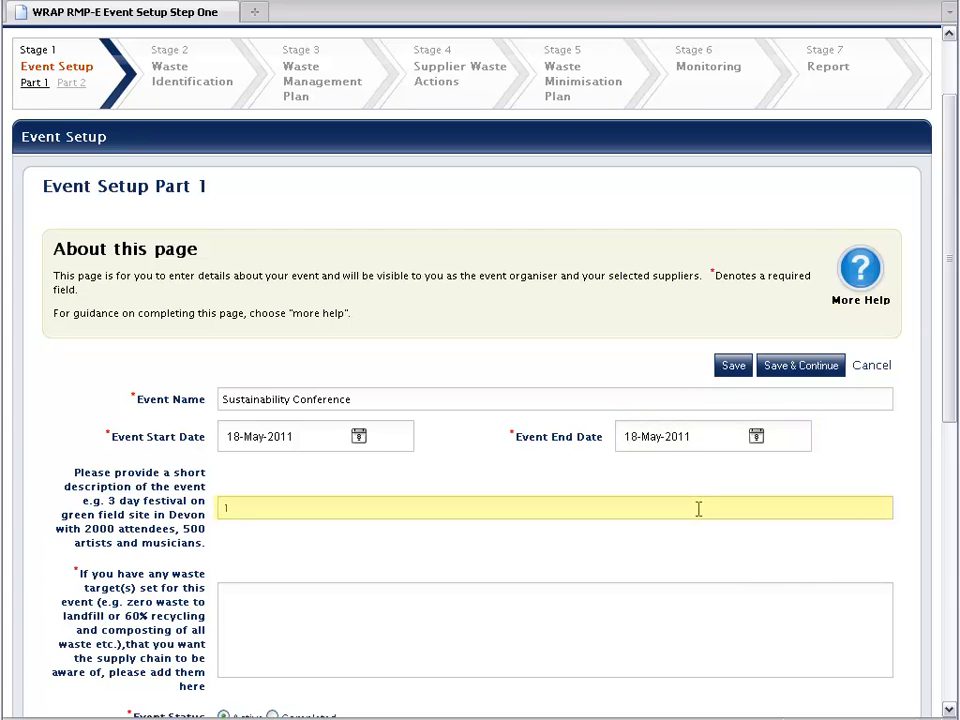
text( day conference with 300 delega)
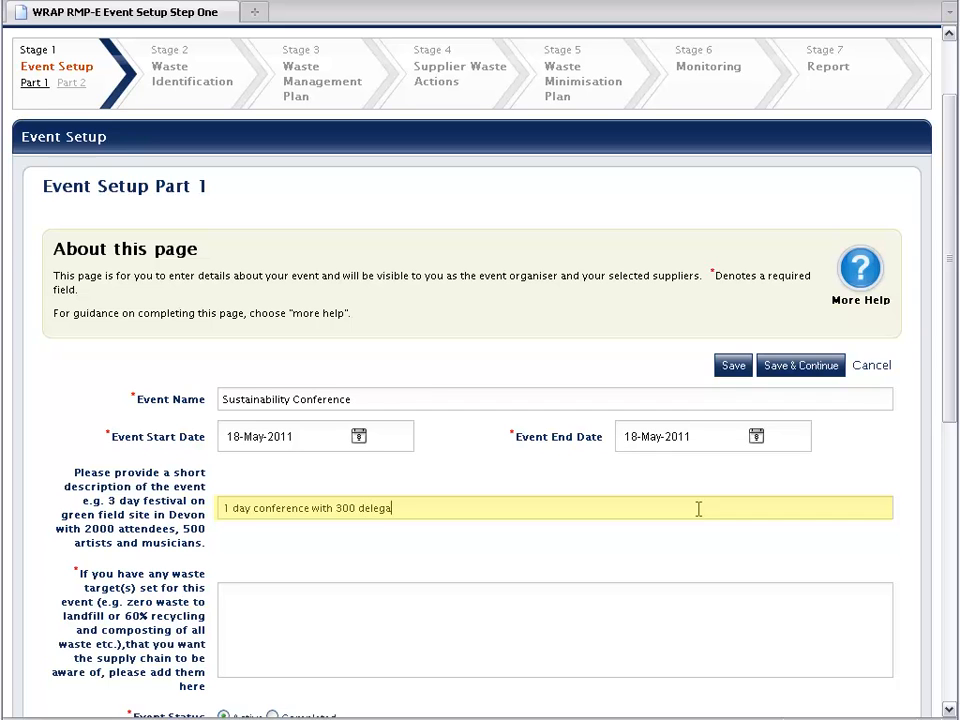
text(tes in London)
key(Tab)
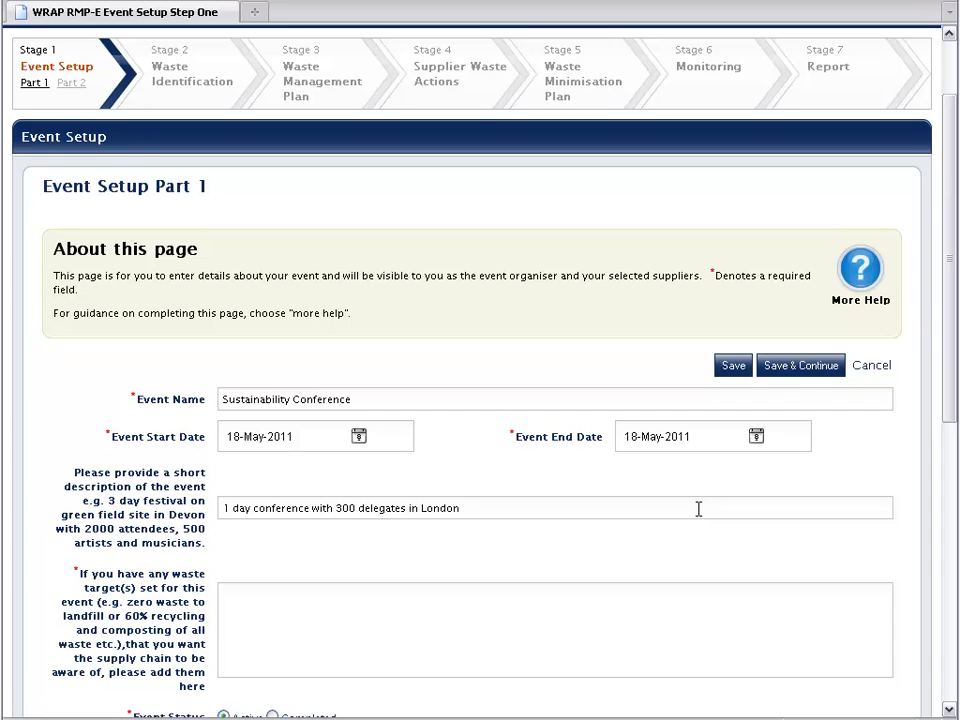
key(Tab)
text(80 per cent of all waste to be recycled or composted)
key(Tab)
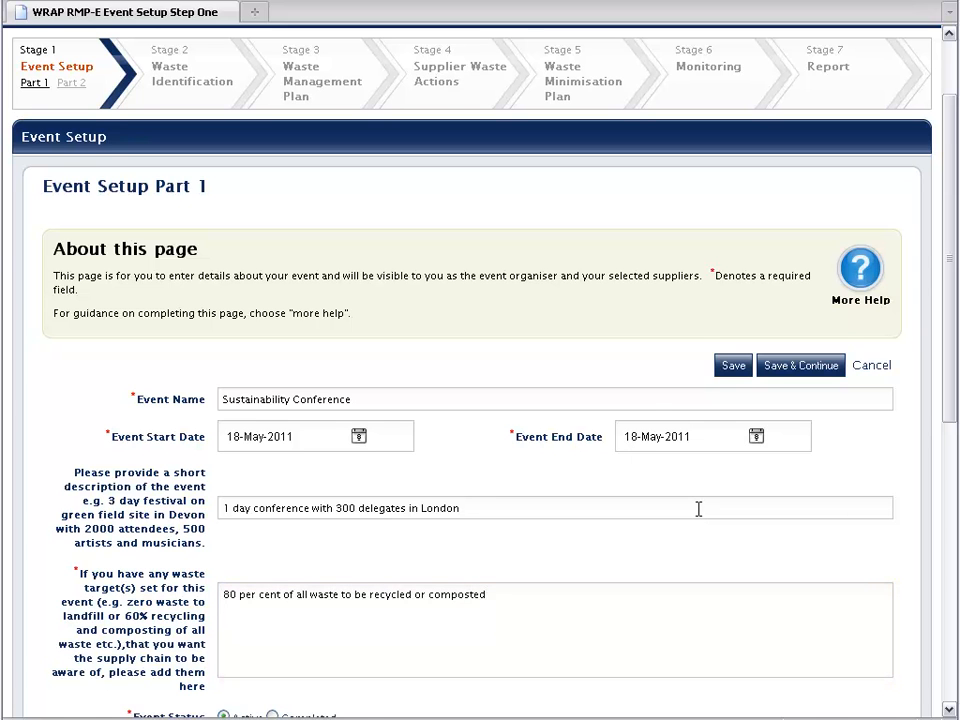
scroll(700, 512, down, 2)
scroll(700, 512, down, 4)
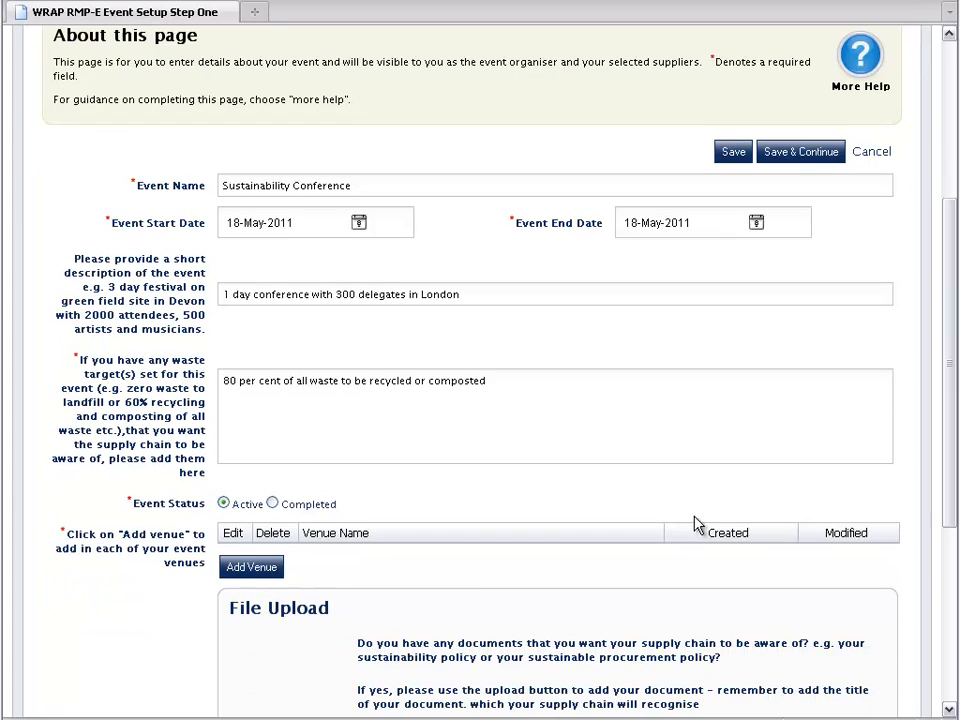
Mark the event status Active and begin adding a venue.
click(222, 504)
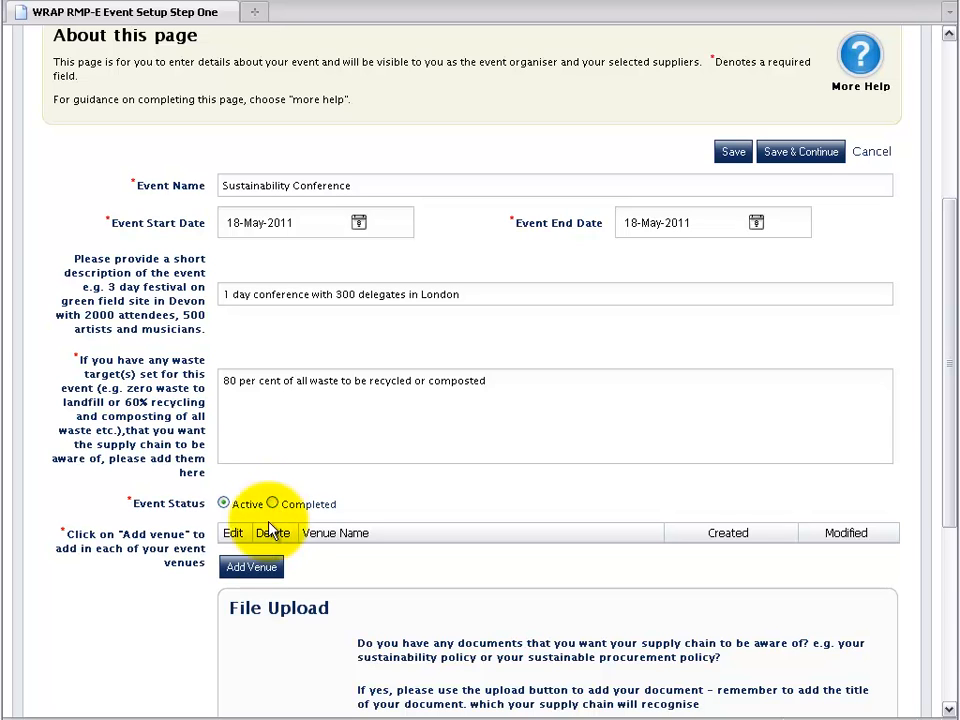
click(251, 568)
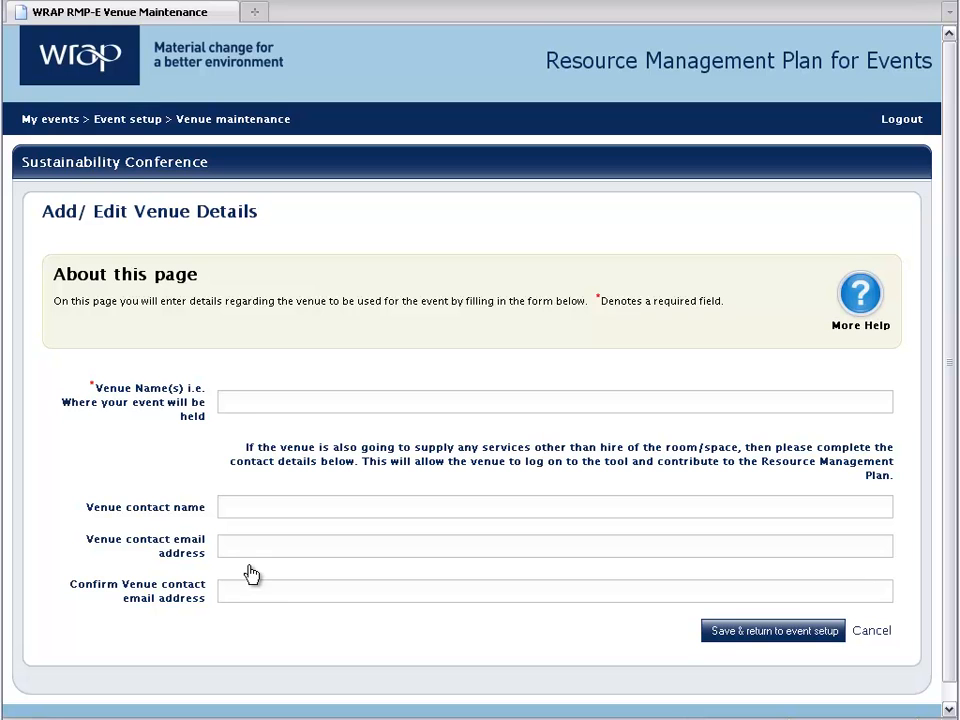
Enter venue 'Business Centre' with the contact's name and confirmed e-mail, then save and return to setup.
click(246, 404)
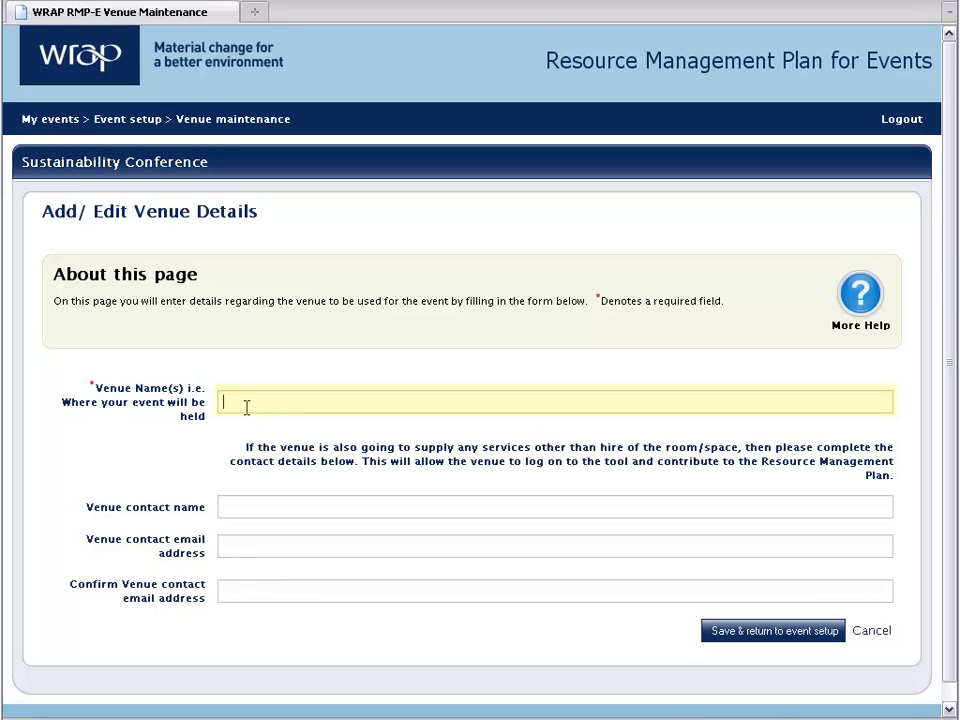
text(Business Centre)
click(519, 499)
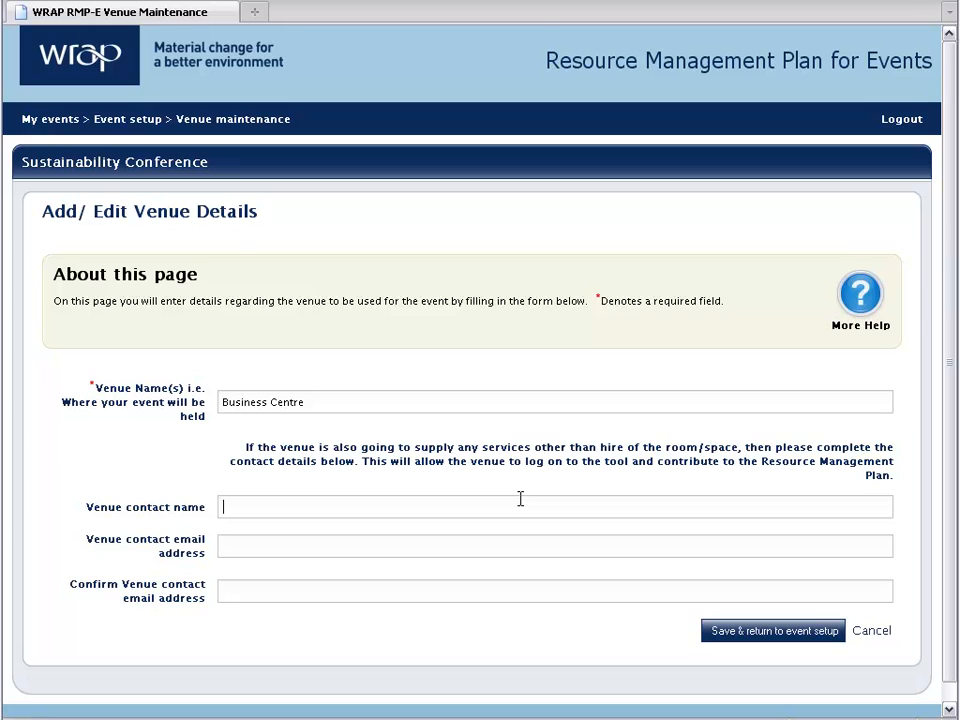
text(Tr)
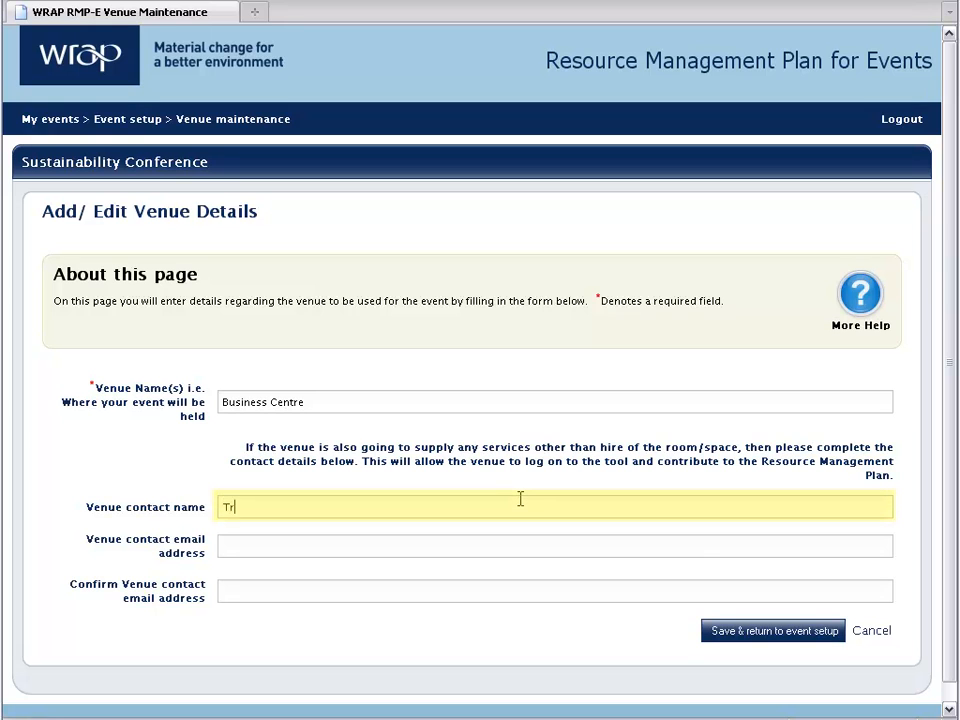
text(ainer 1)
key(Tab)
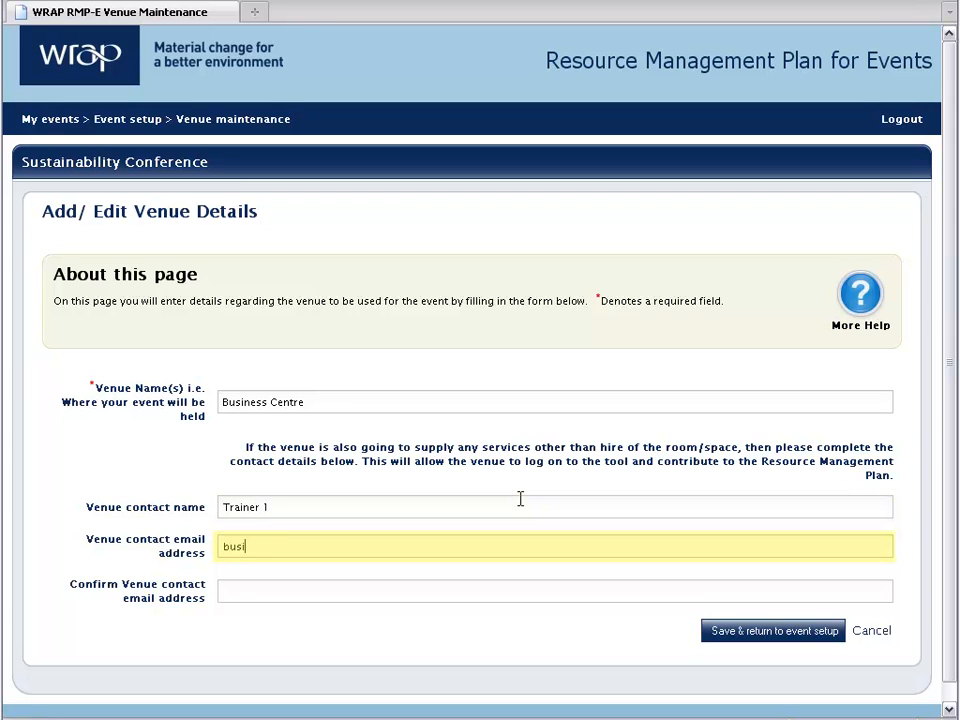
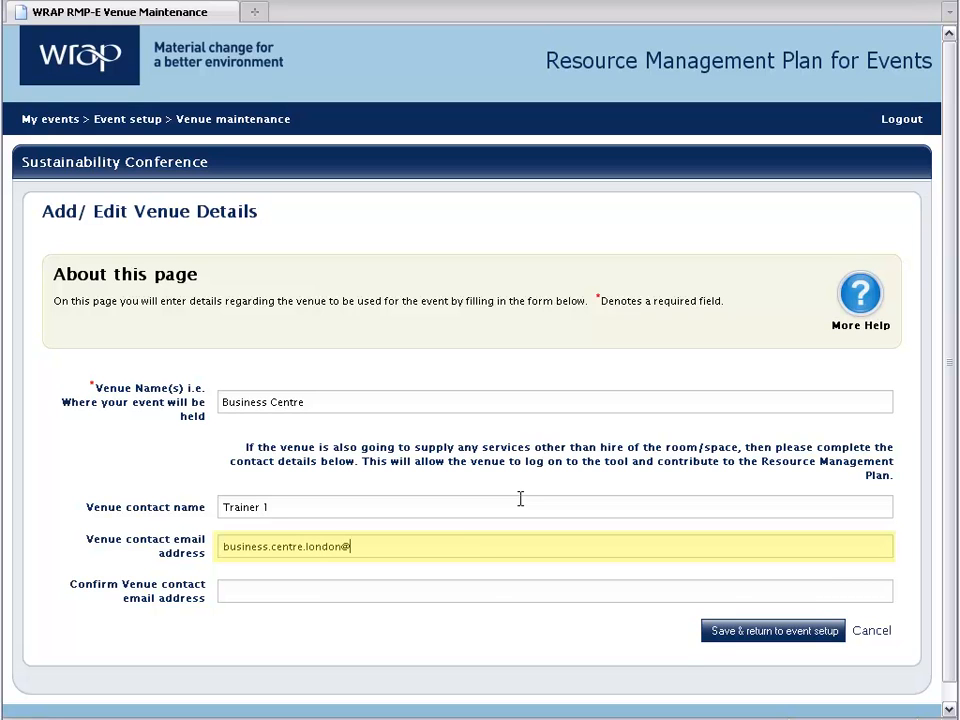
key(Tab)
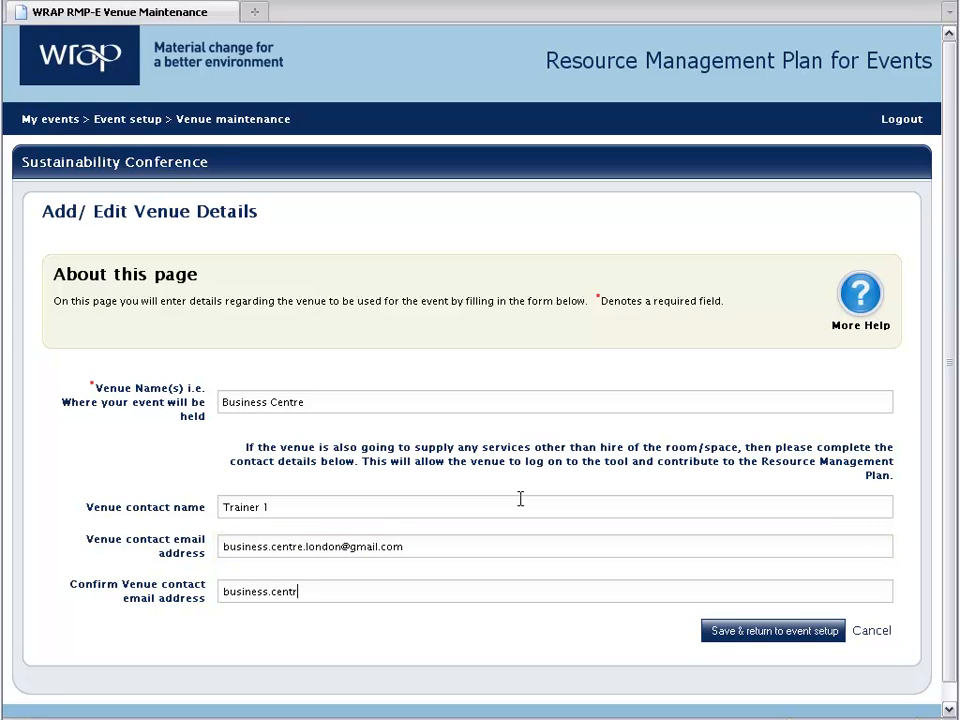
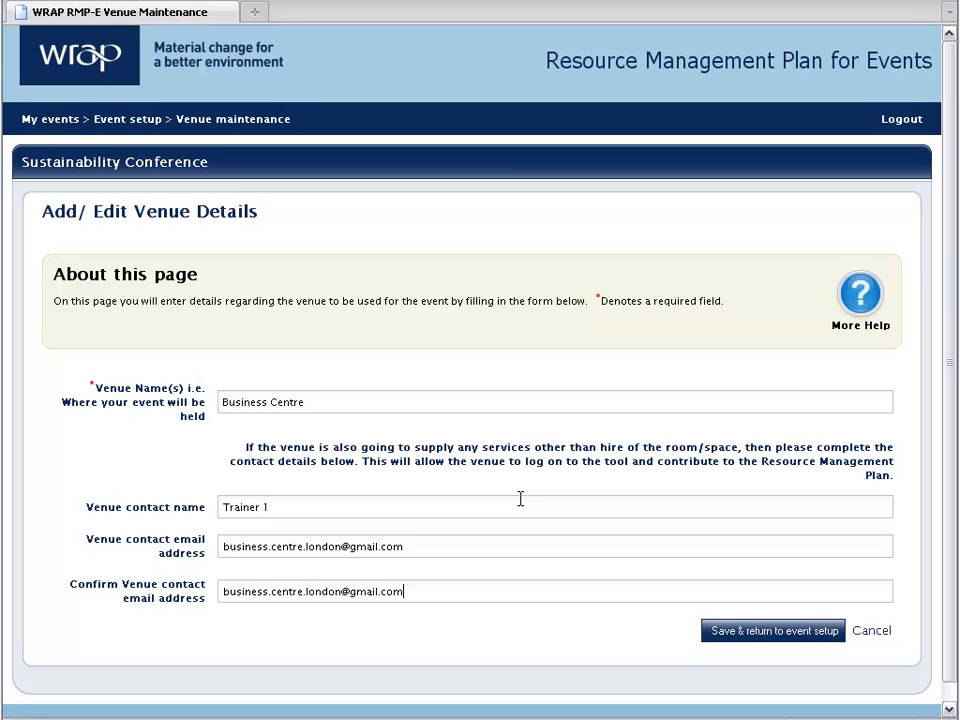
click(602, 552)
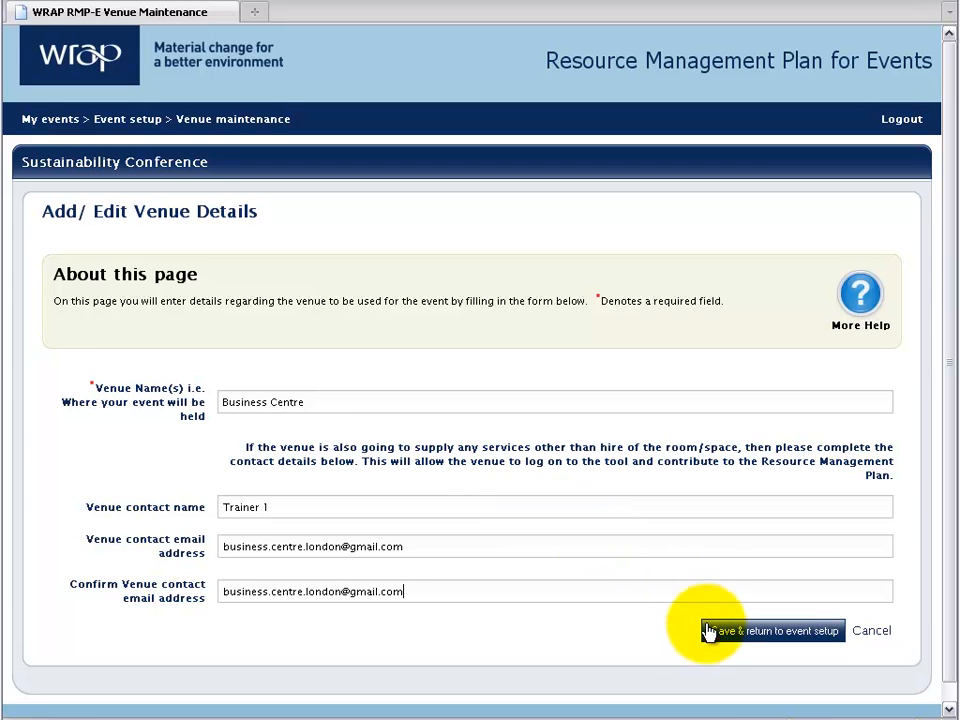
click(710, 632)
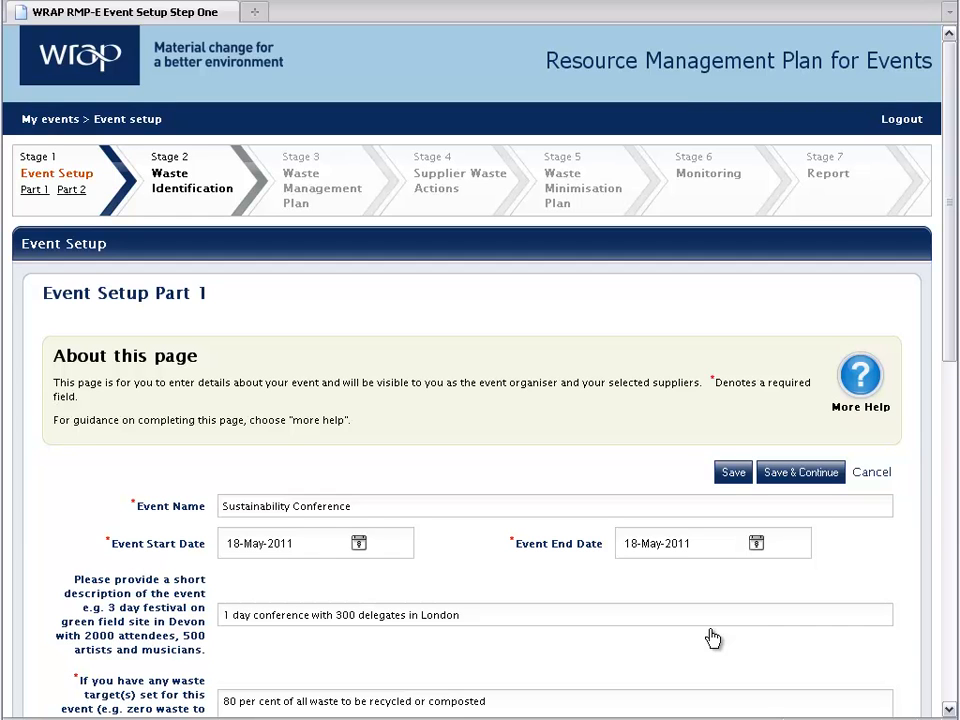
Upload Sustainability Policy.pdf titled 'Sustainability policy for conference on 18th May'.
scroll(712, 638, down, 5)
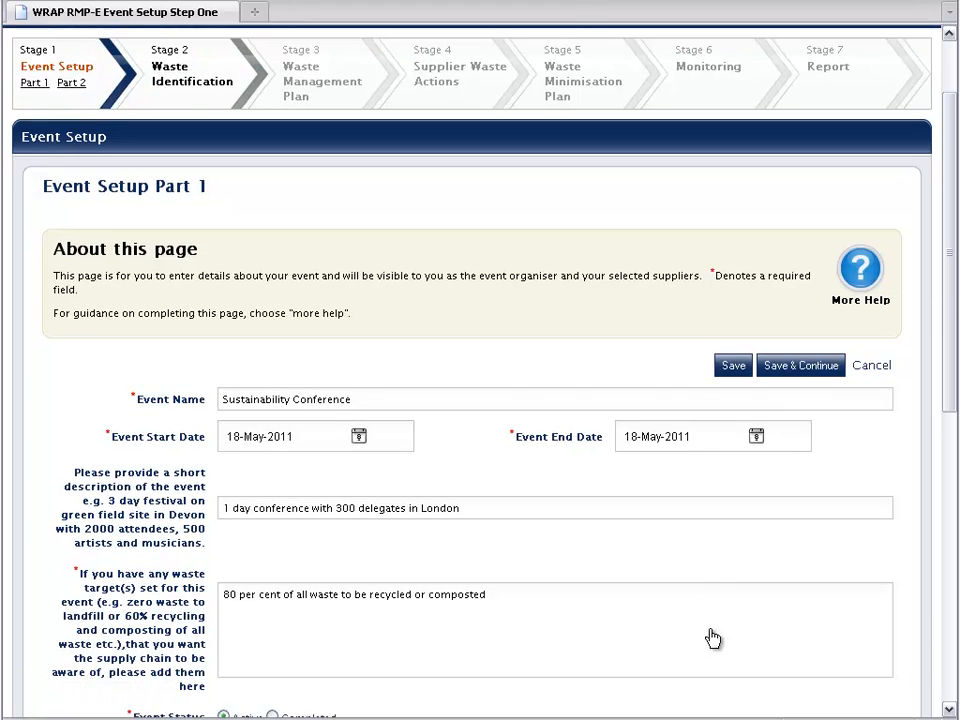
scroll(712, 638, down, 5)
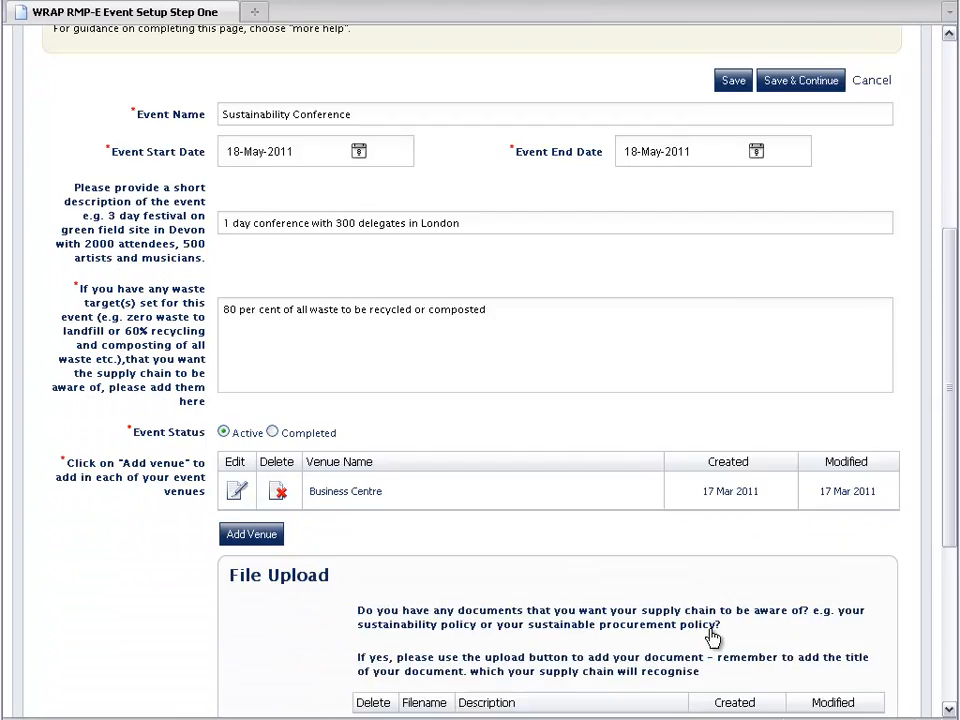
scroll(712, 638, down, 2)
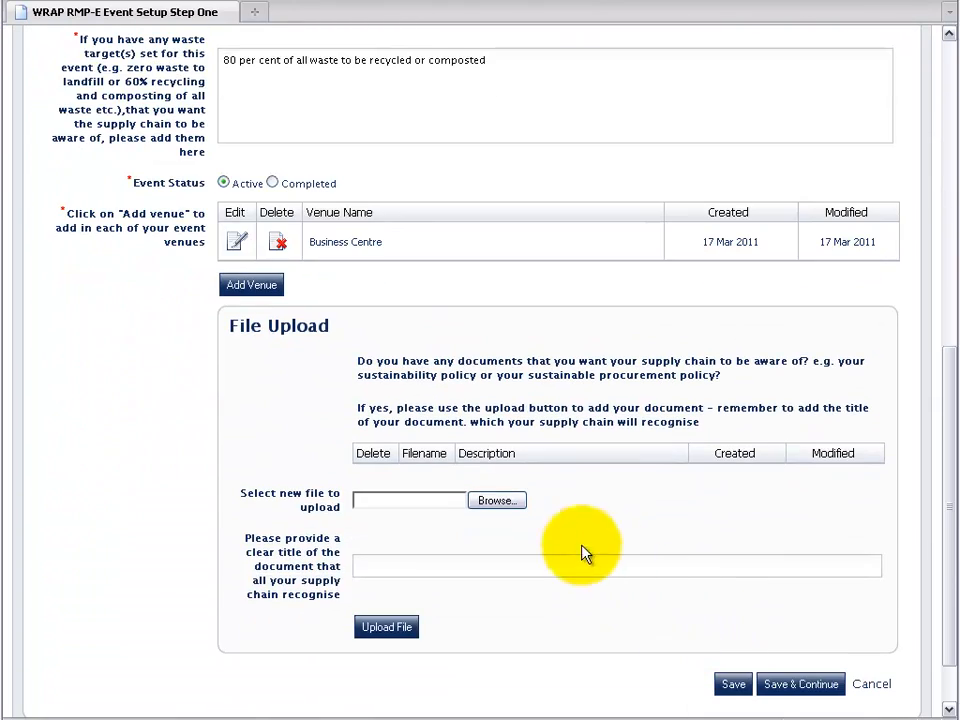
click(503, 505)
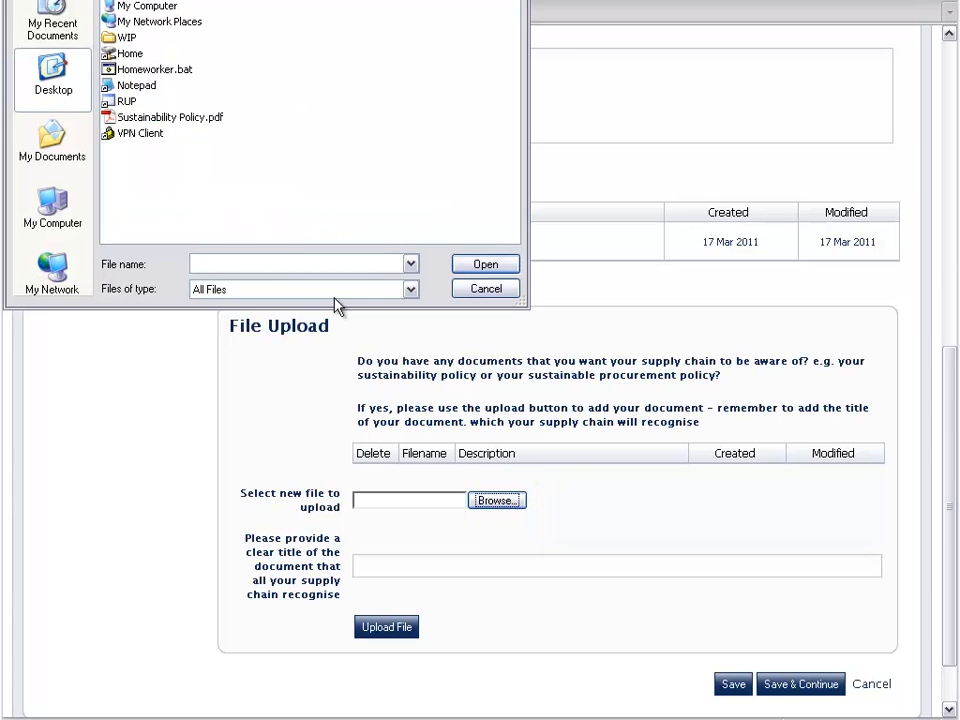
double_click(186, 120)
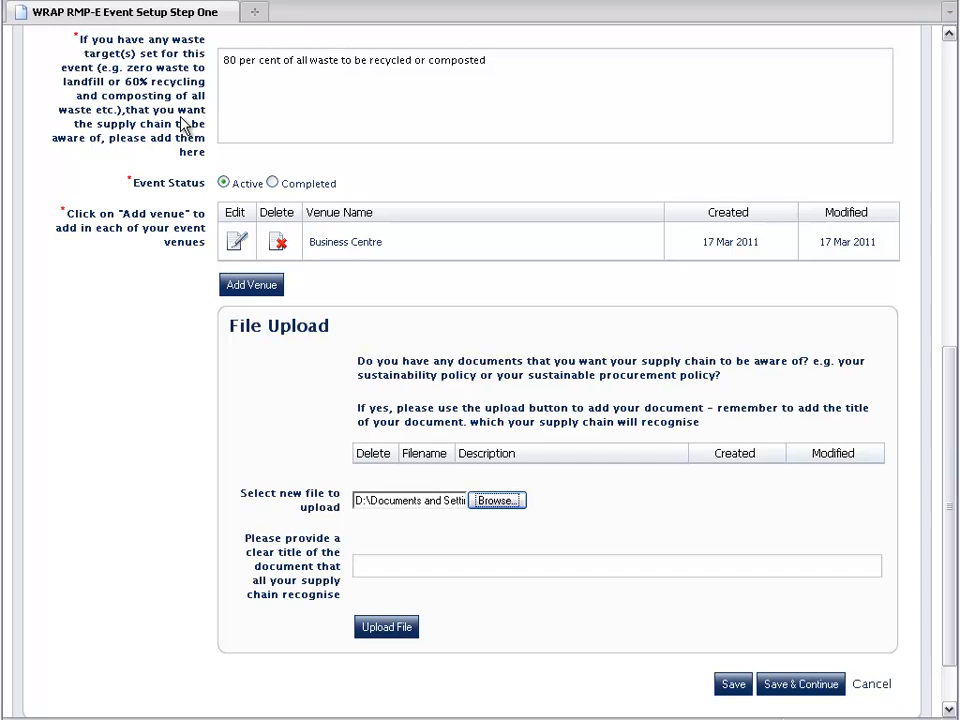
click(434, 565)
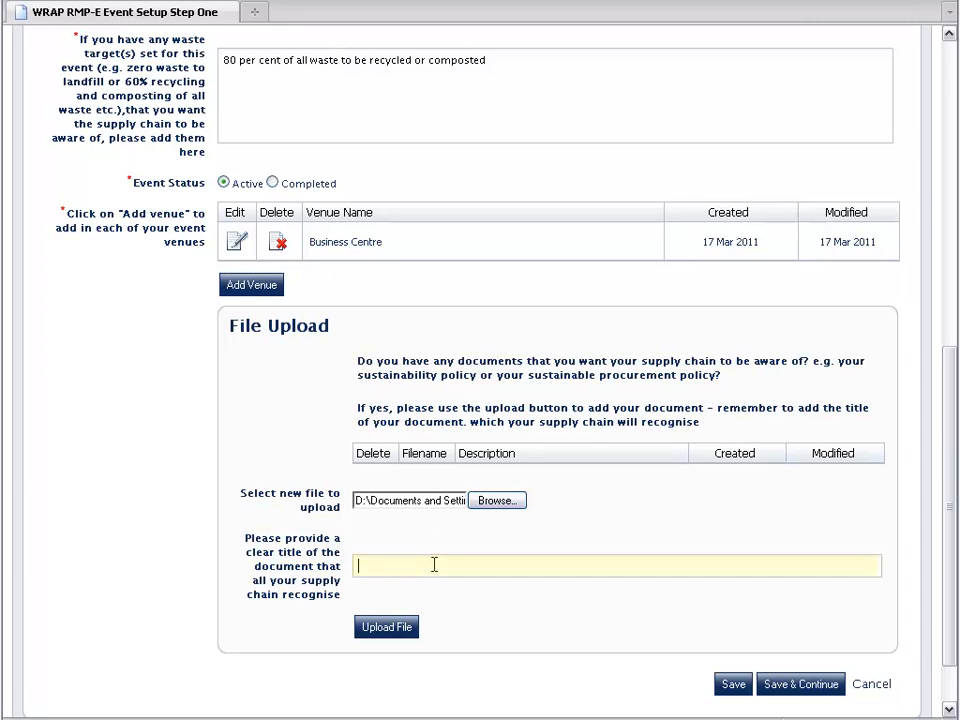
text(Sustainability policy for conferen)
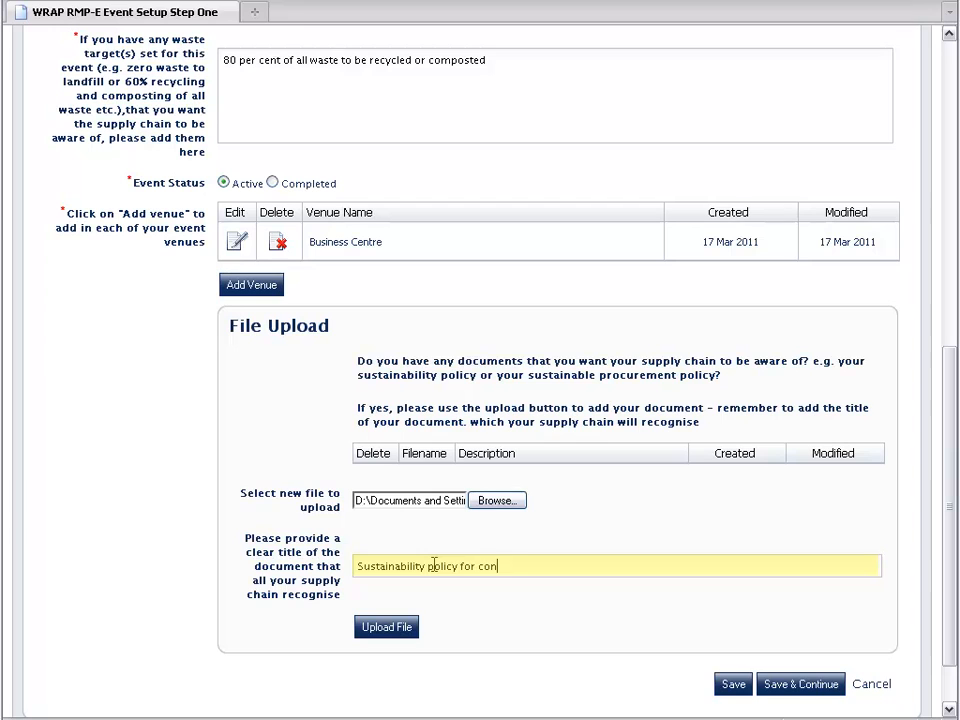
text(ce on 18th May)
click(404, 630)
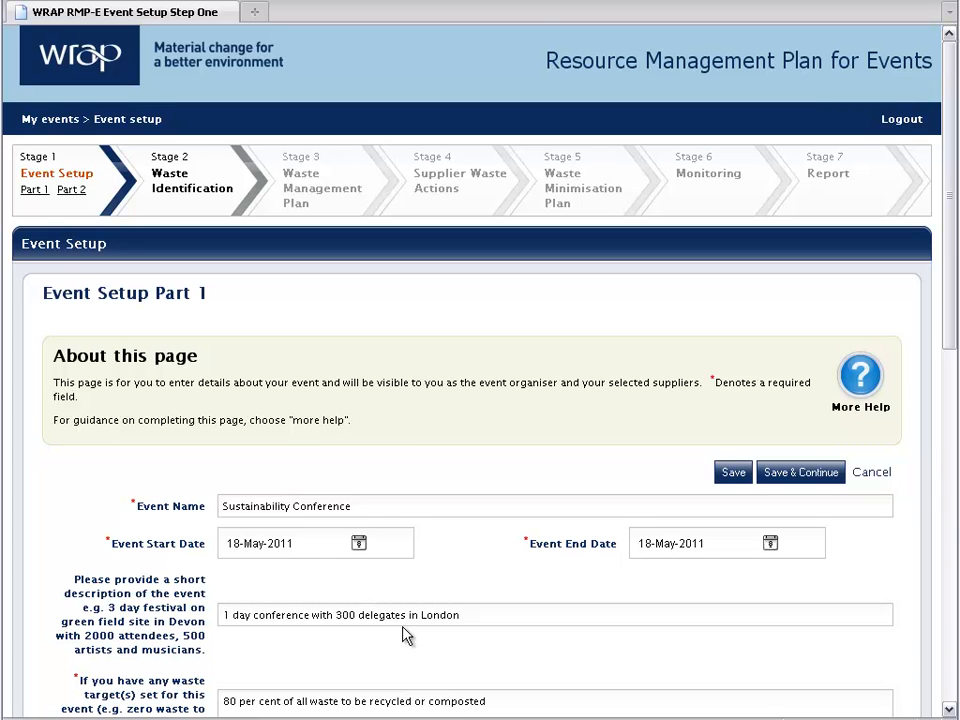
Save Event Setup Part 1 and continue to Part 2.
click(773, 478)
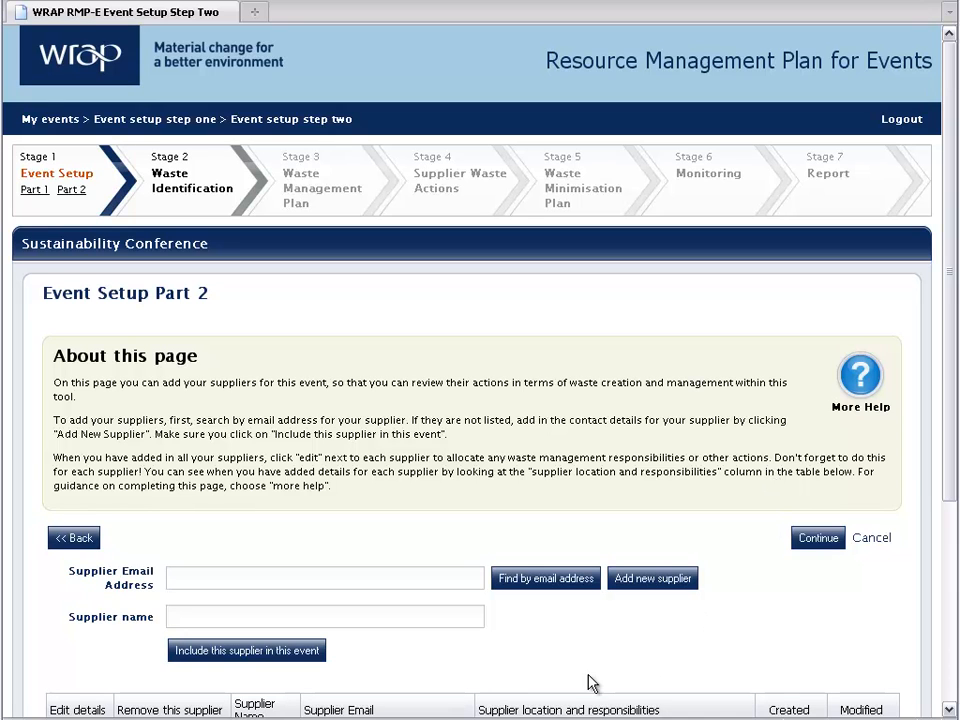
Find Catering Company by its e-mail address and include it as an event supplier.
click(365, 612)
click(353, 575)
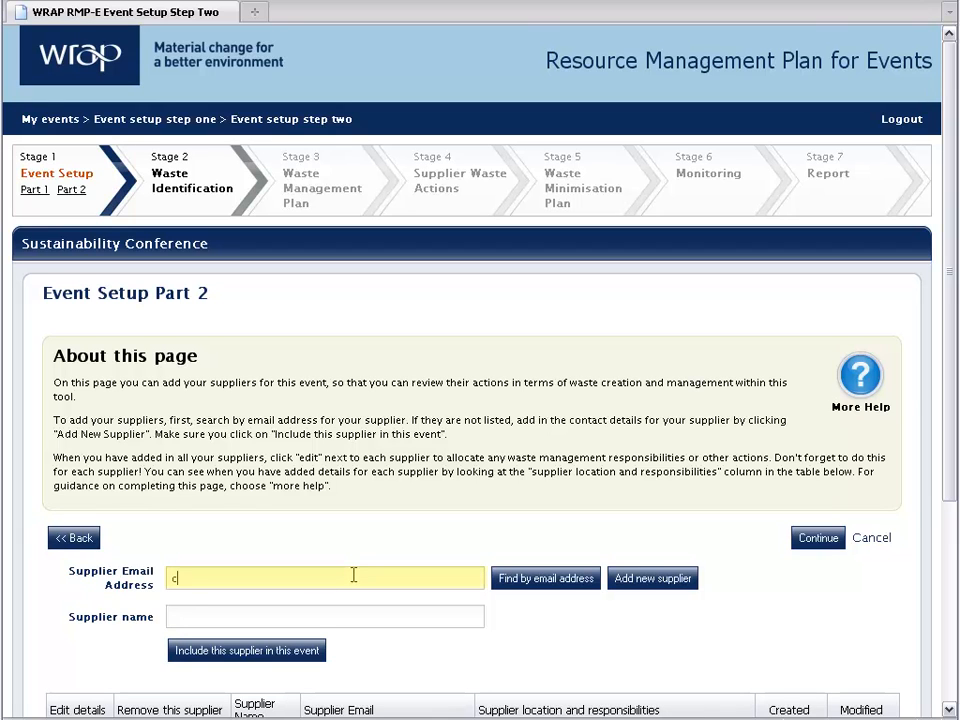
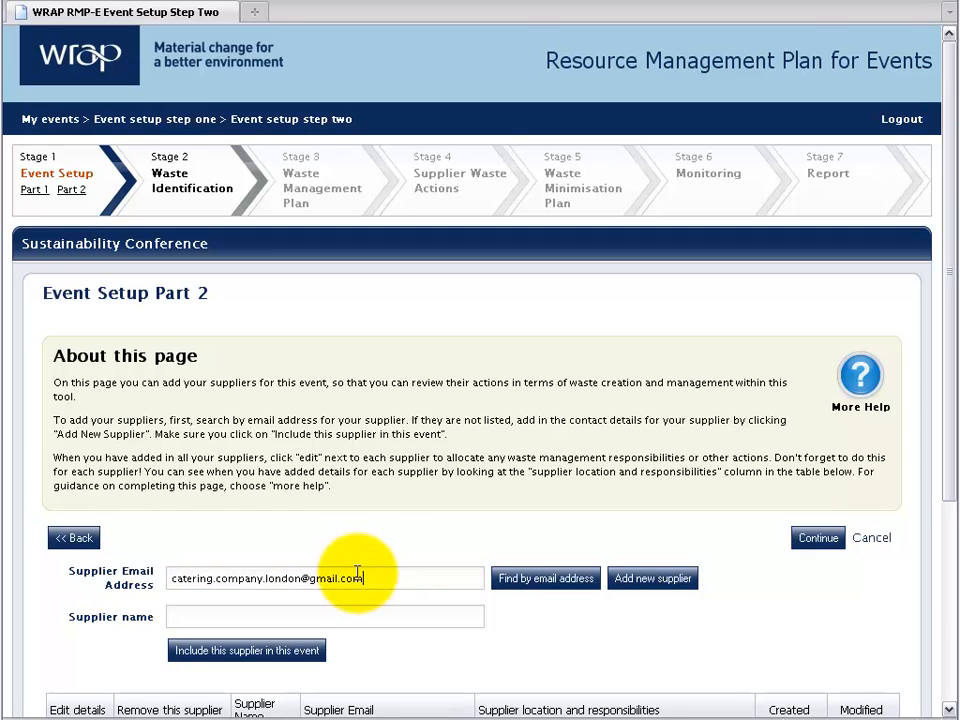
click(512, 578)
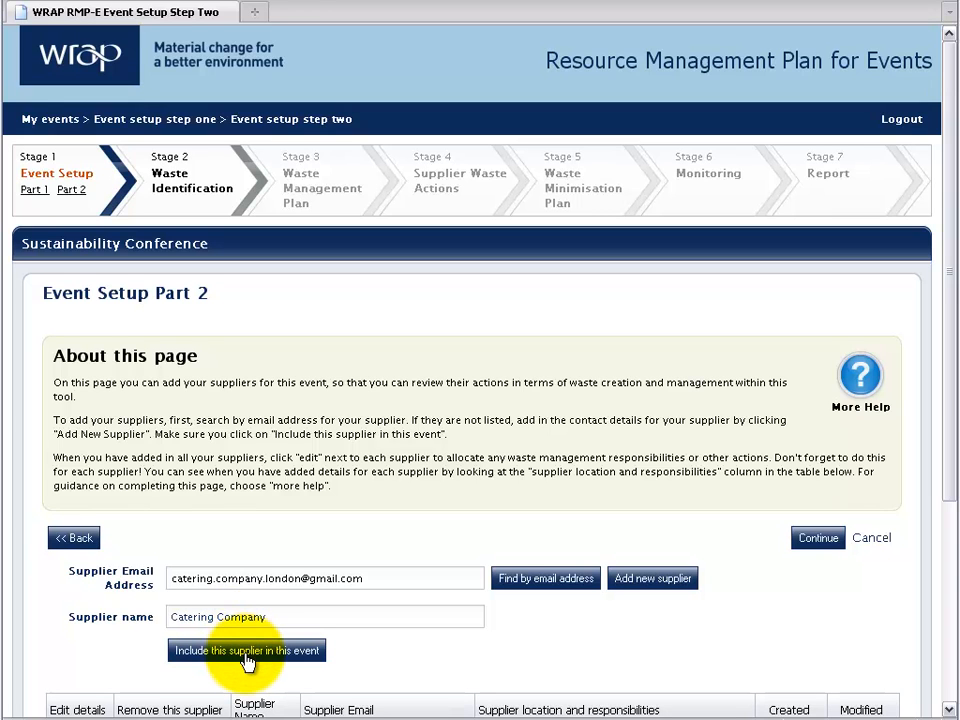
click(246, 656)
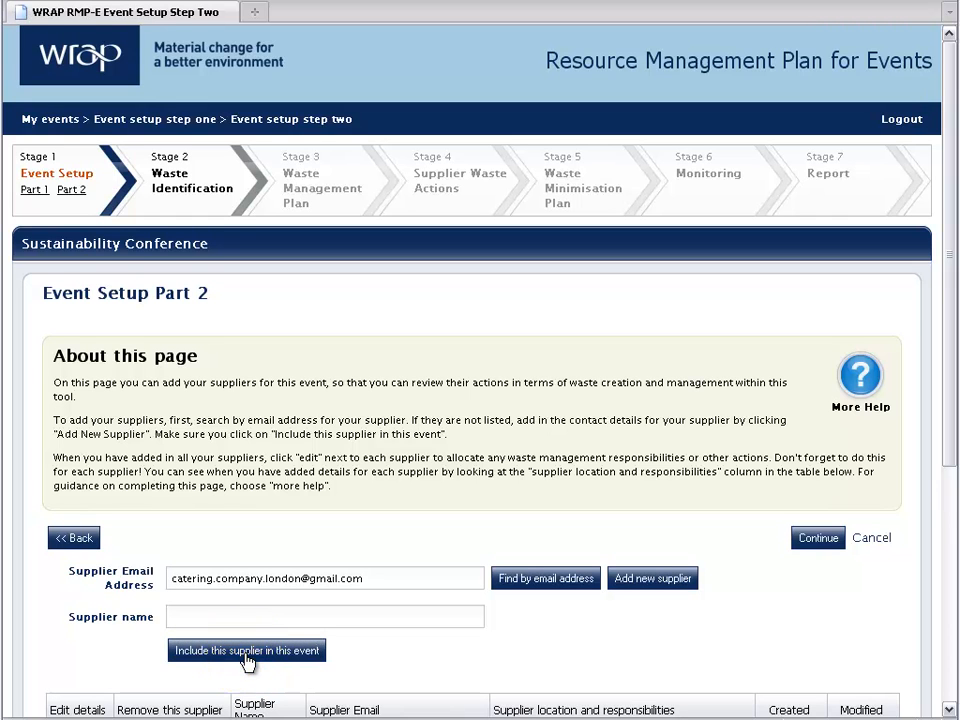
Open Business Centre's supply chain details from the event's suppliers table.
scroll(246, 660, down, 5)
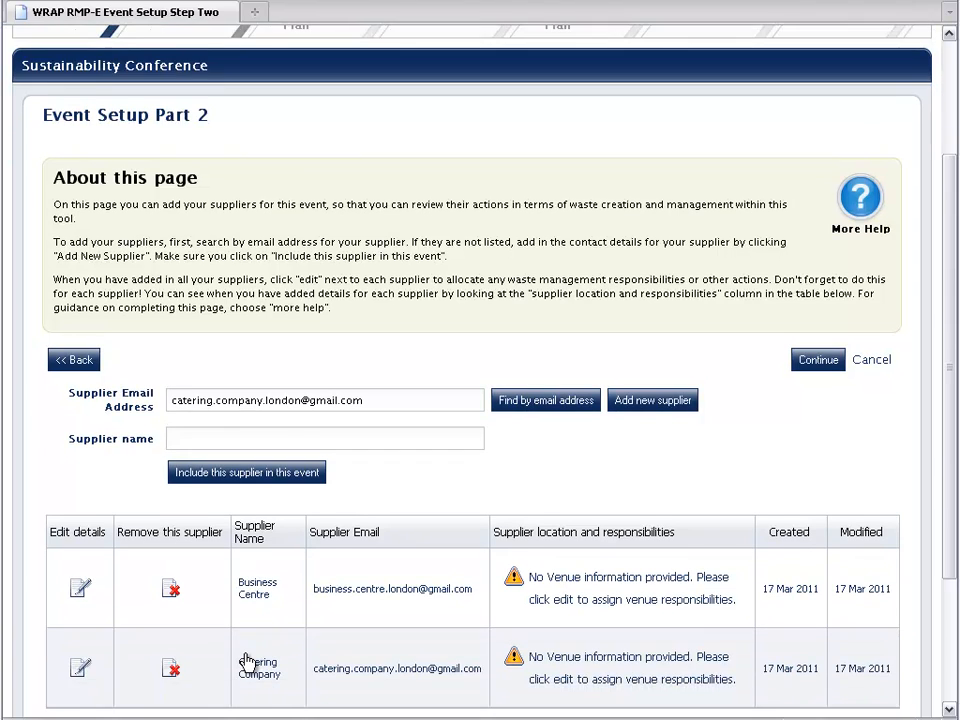
scroll(248, 662, down, 1)
scroll(248, 662, down, 1)
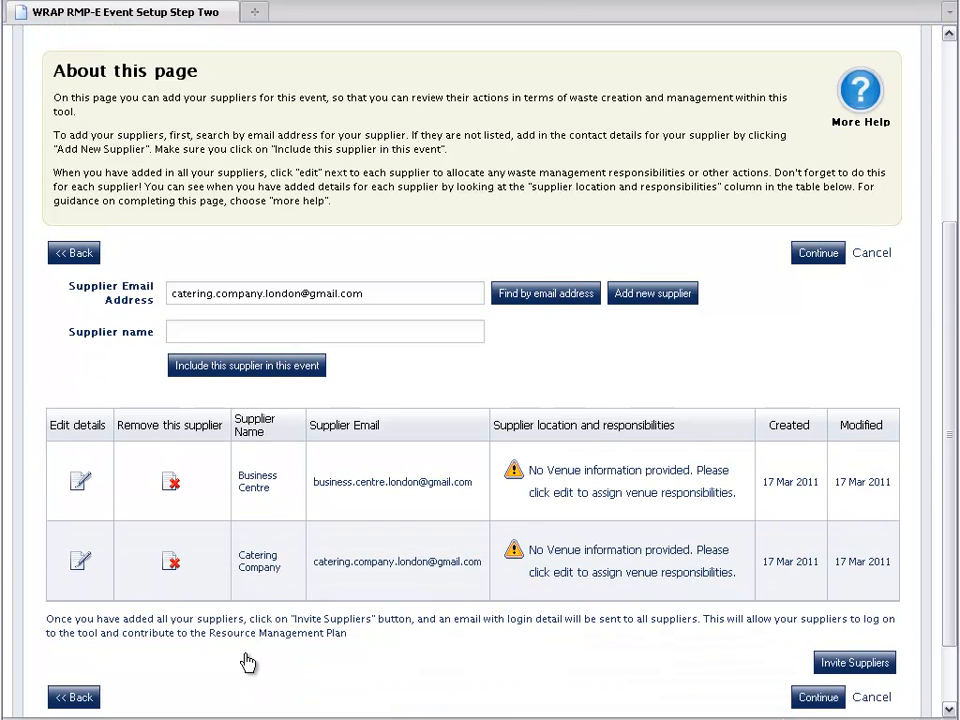
scroll(248, 663, down, 1)
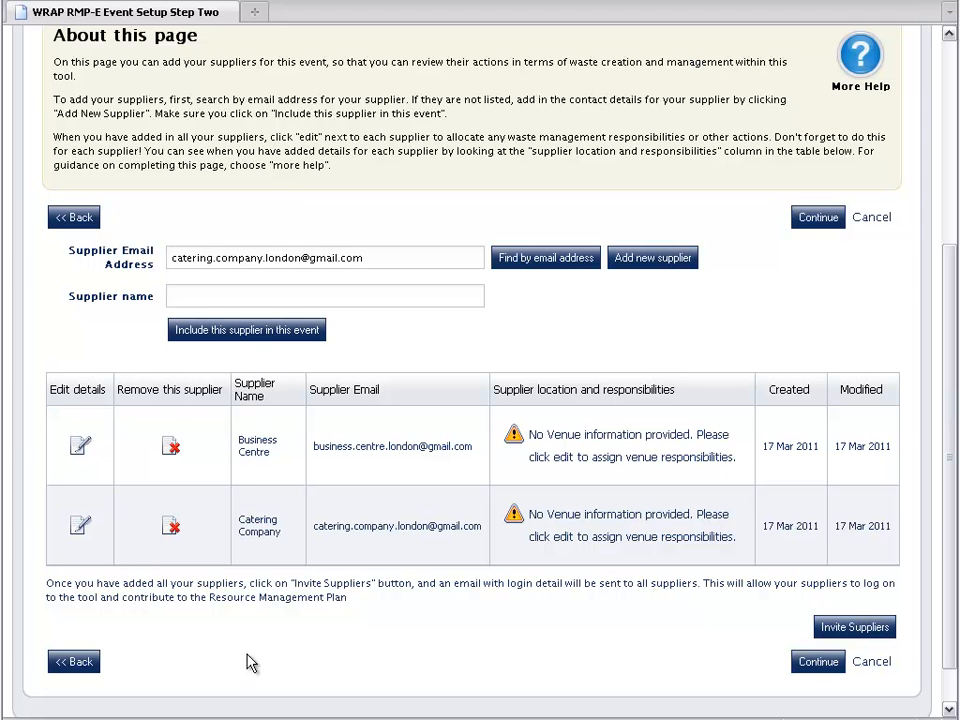
click(240, 662)
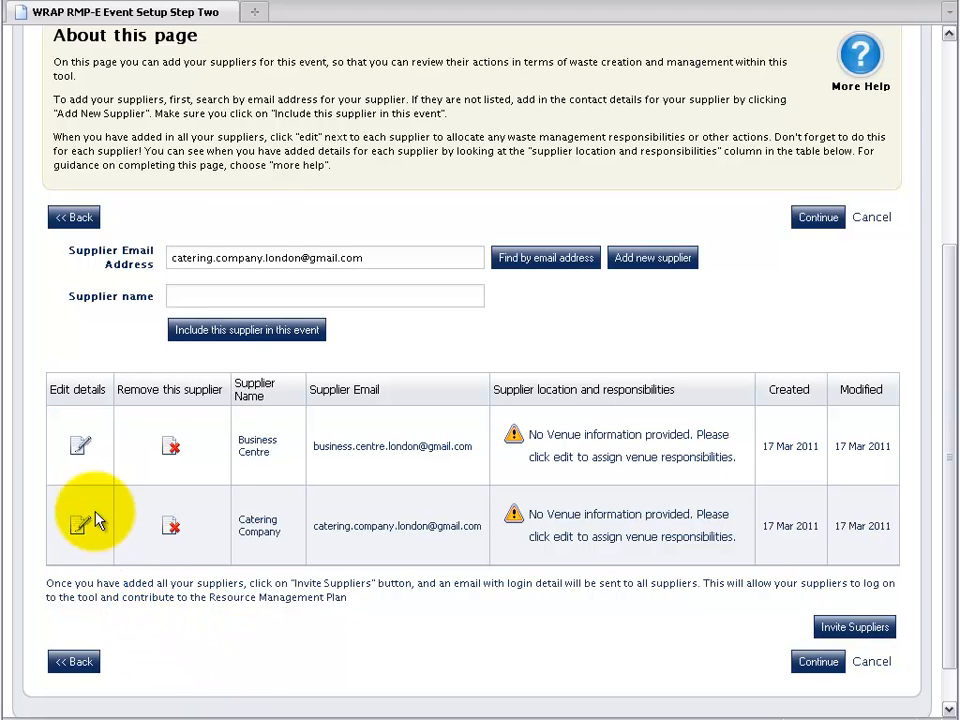
click(79, 446)
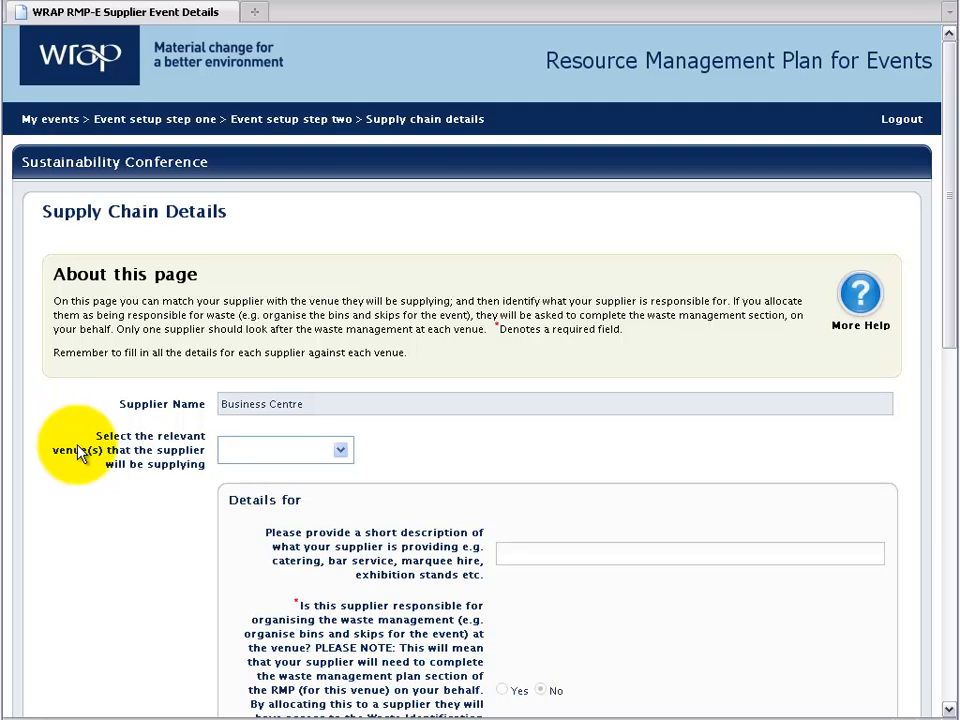
Assign Business Centre as its venue and describe it as 'venue for conference. Organising the waste bins and conference audio equipment'.
click(340, 451)
click(325, 473)
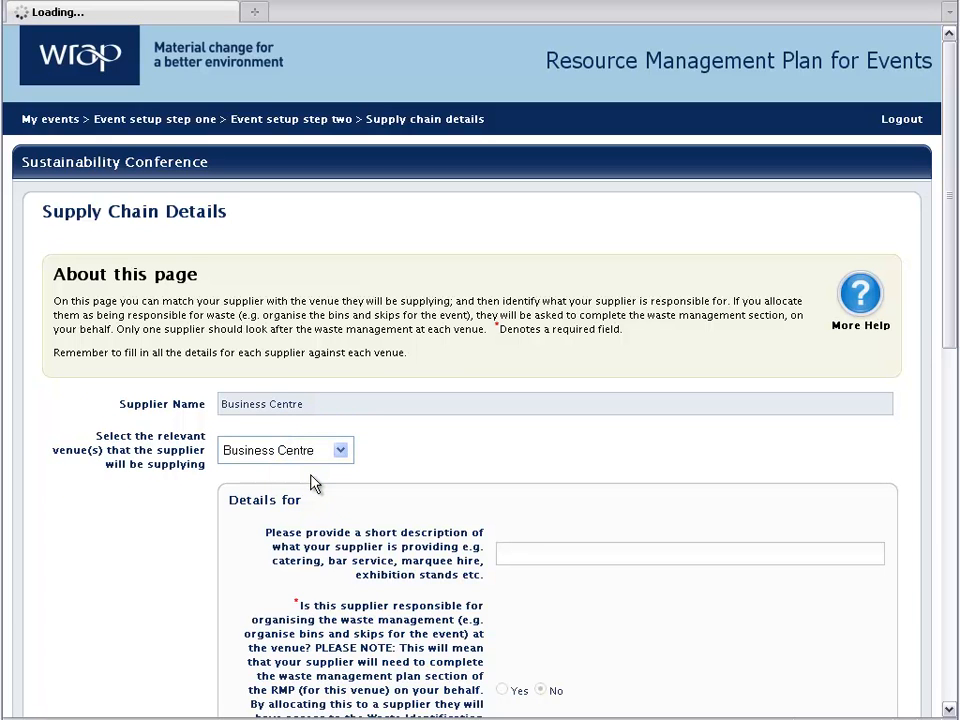
click(516, 547)
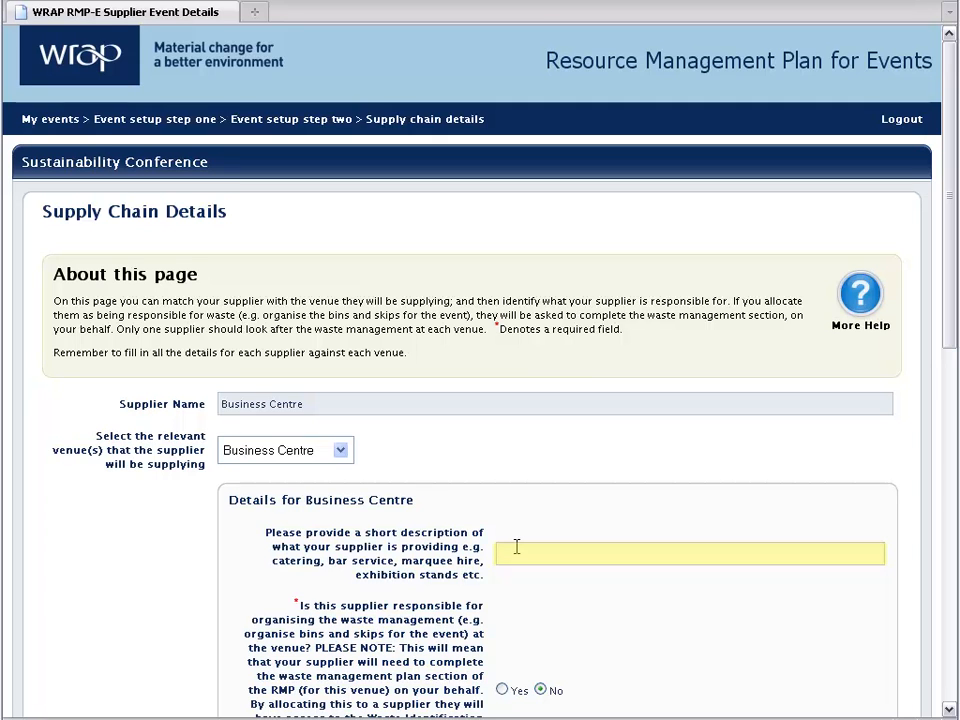
text(venue f)
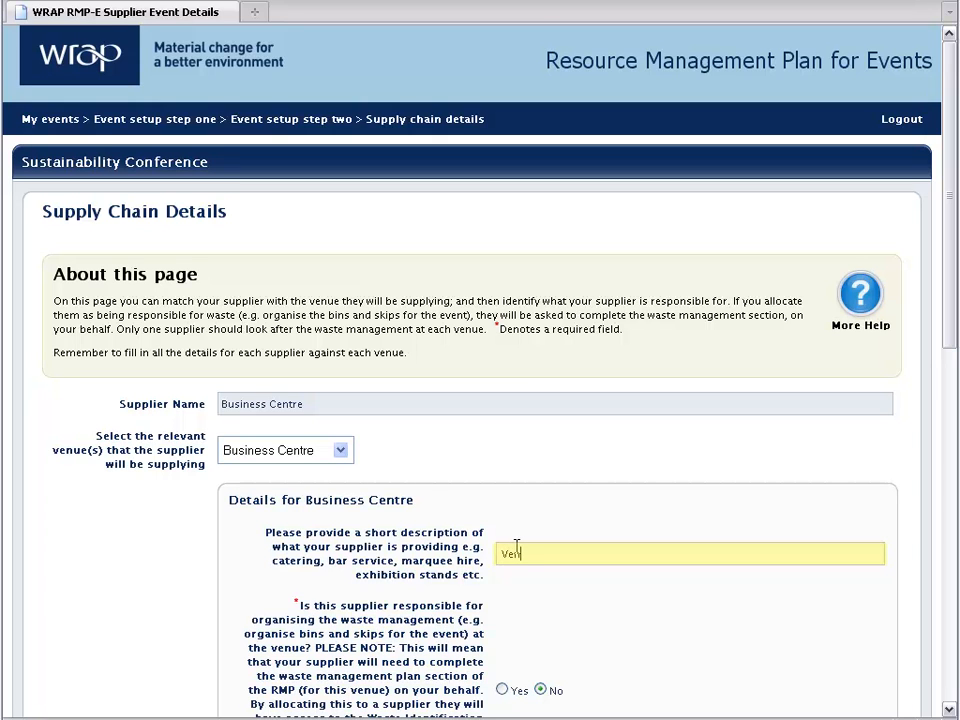
text(or conference. Organis)
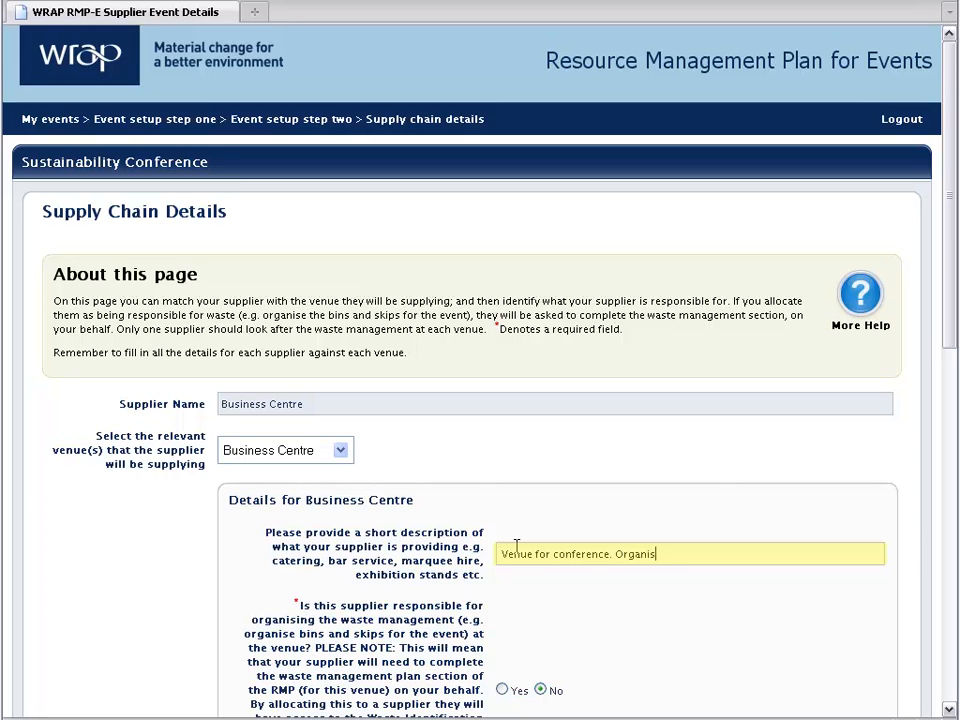
text(ing the was)
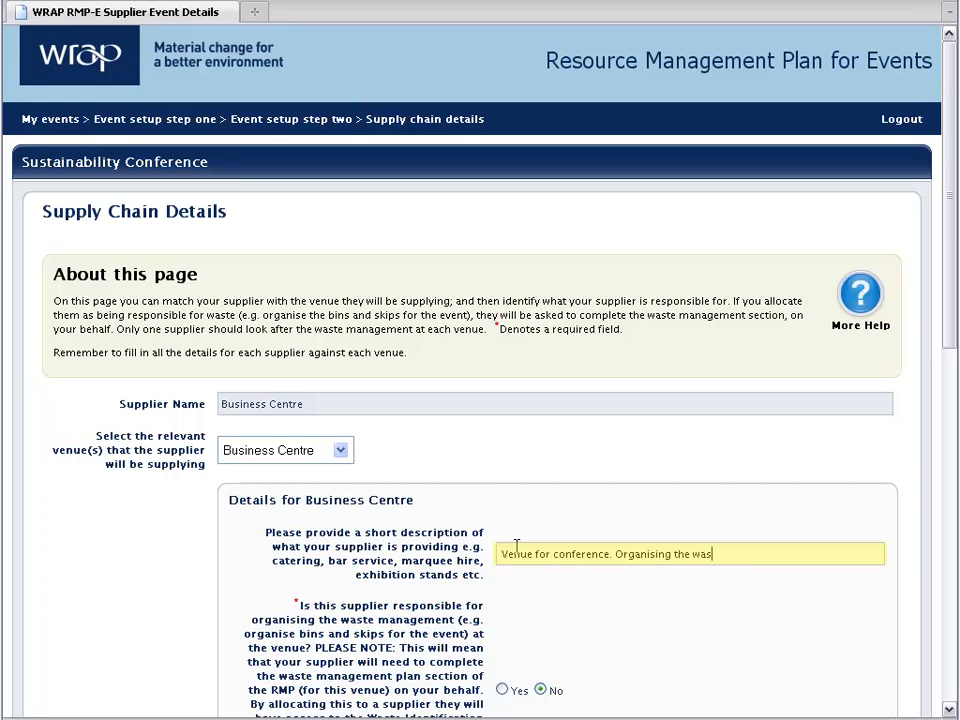
text(te b)
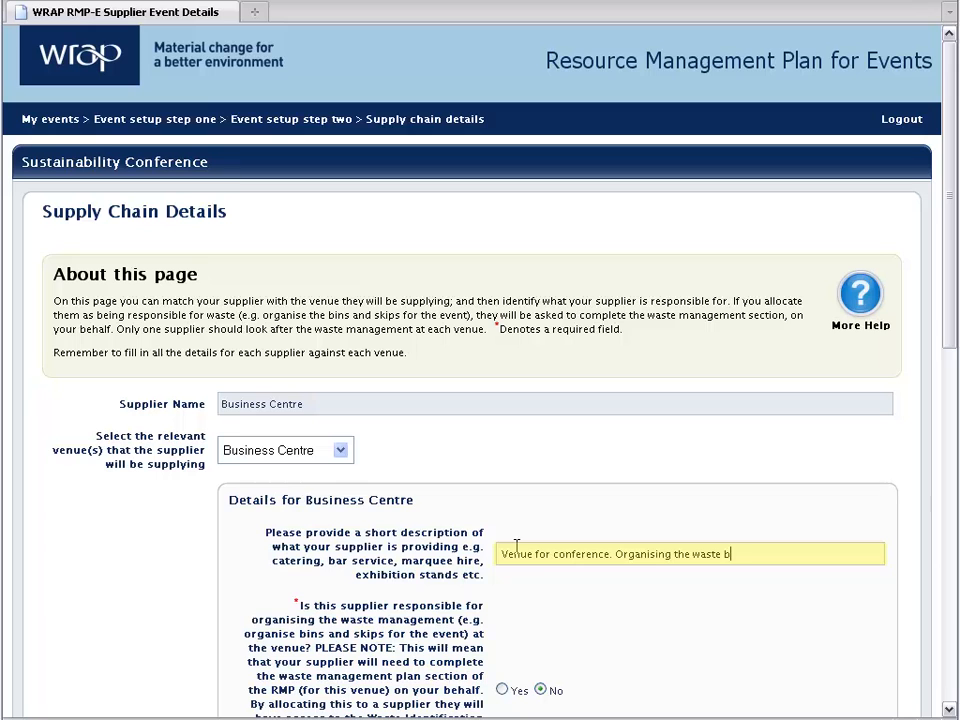
text(ins and co)
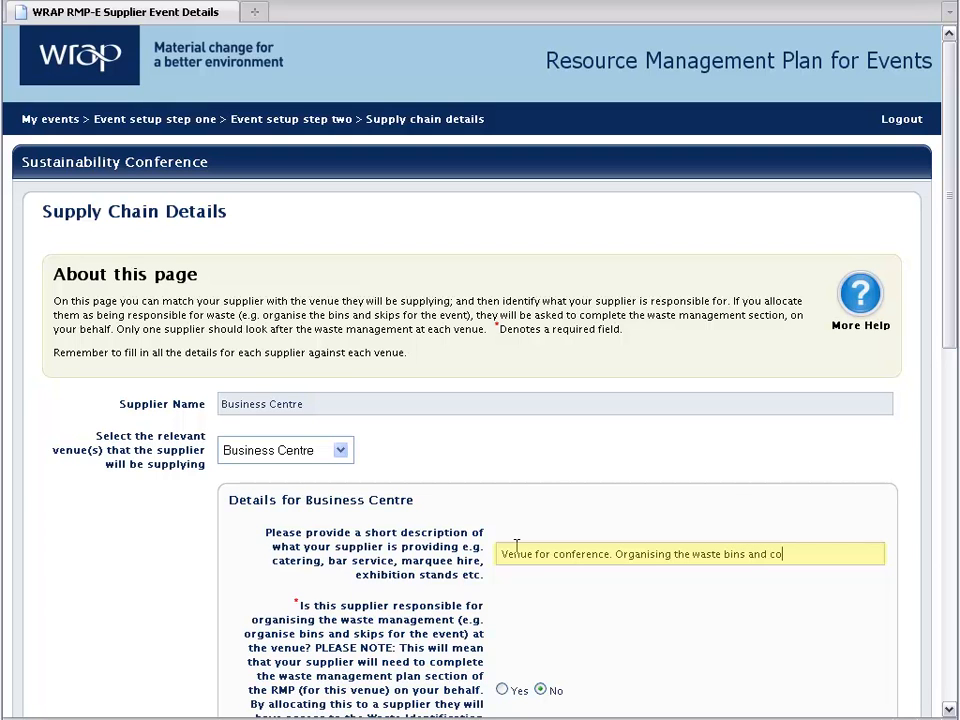
text(nference)
text( audio equi)
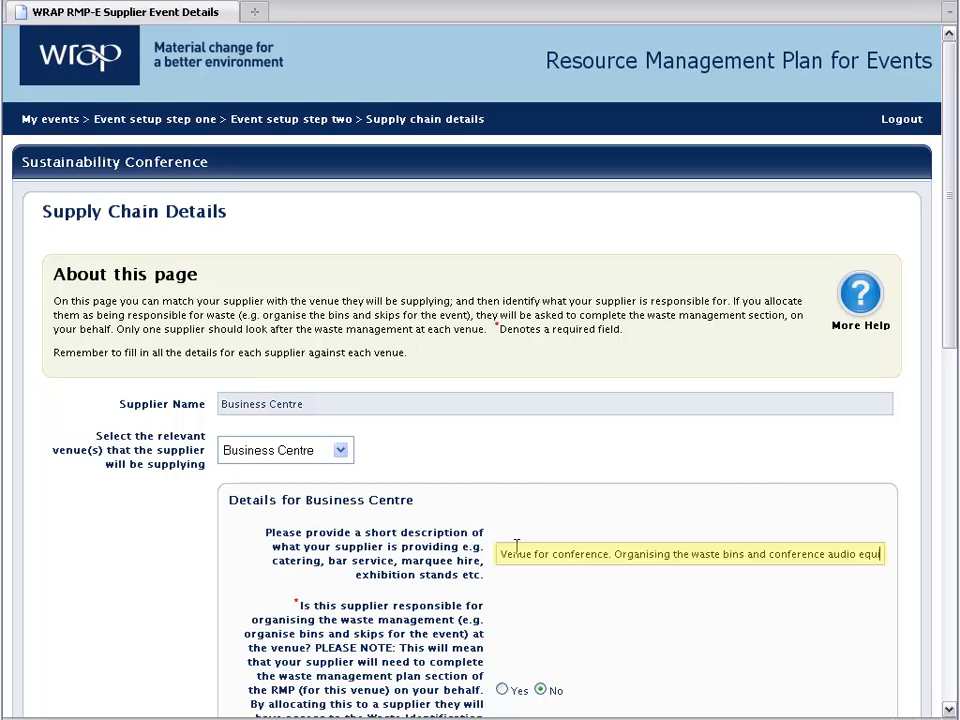
text(pment)
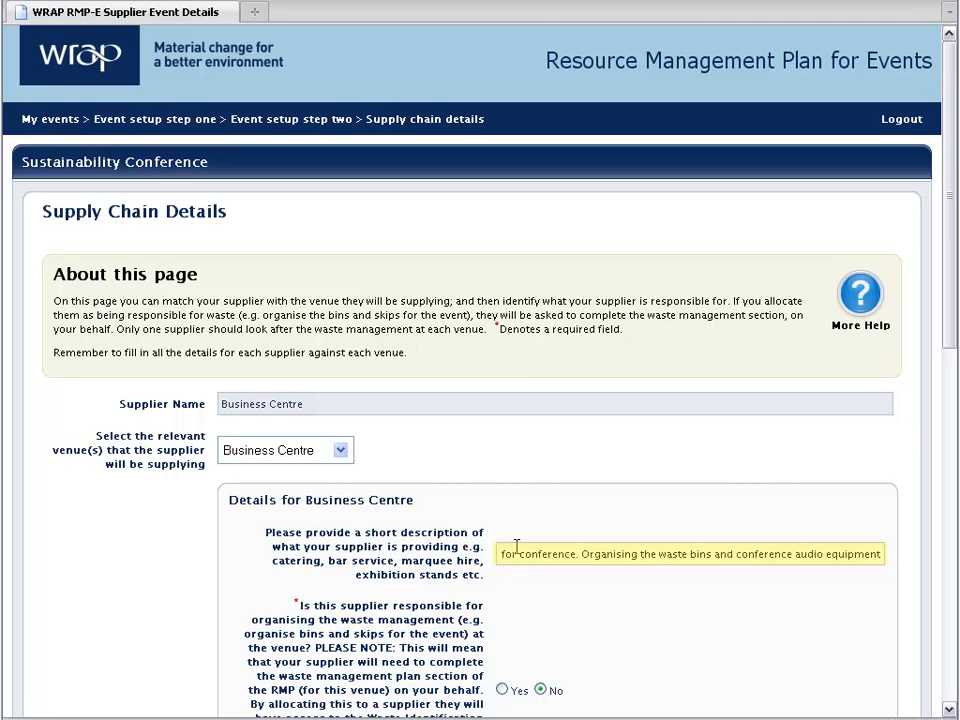
scroll(520, 556, down, 2)
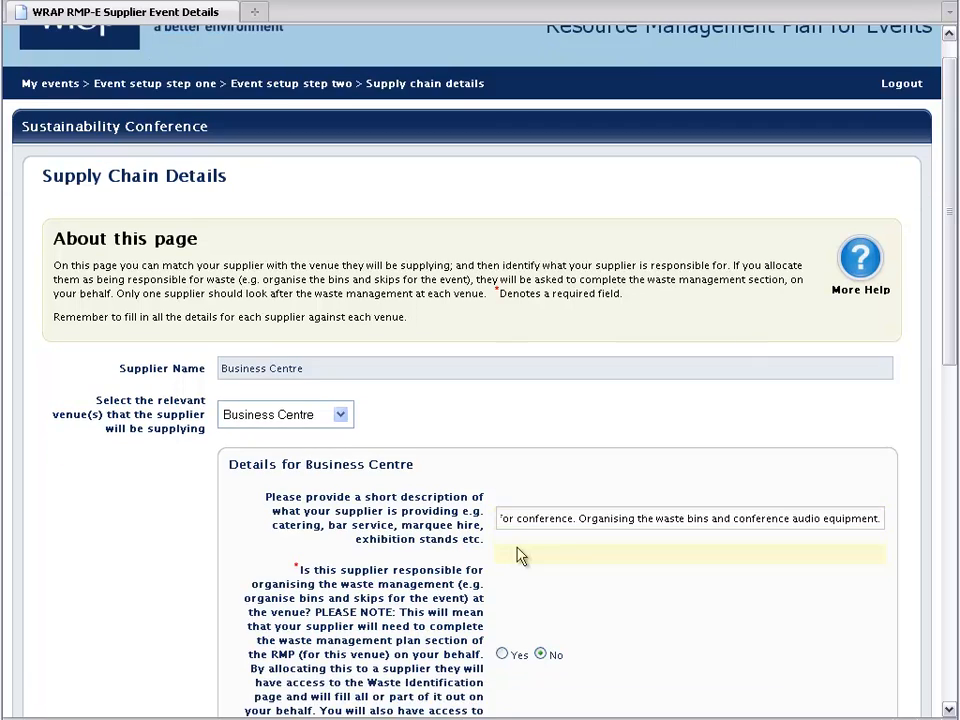
Make Business Centre responsible for waste management, categorise it as Venue and Infrastructure, and save.
scroll(520, 556, down, 5)
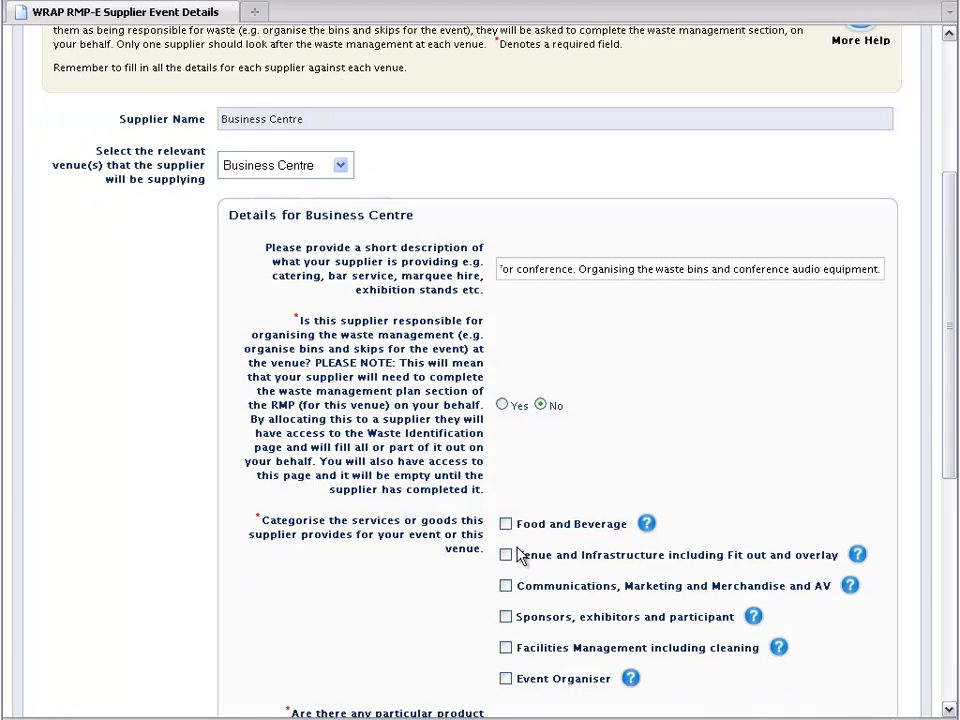
scroll(520, 556, down, 1)
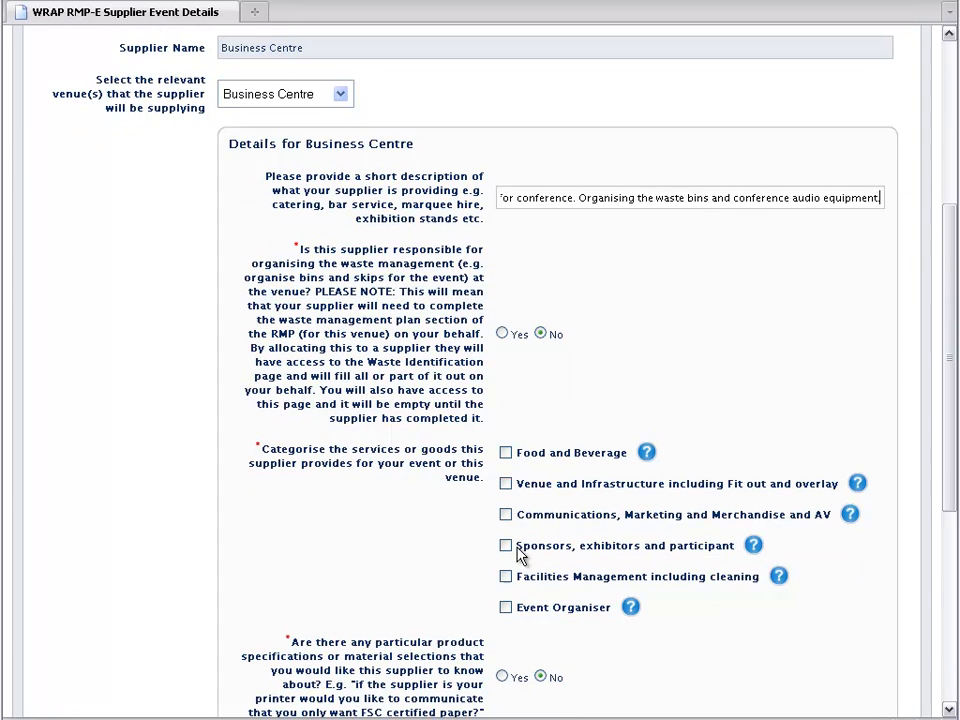
click(502, 334)
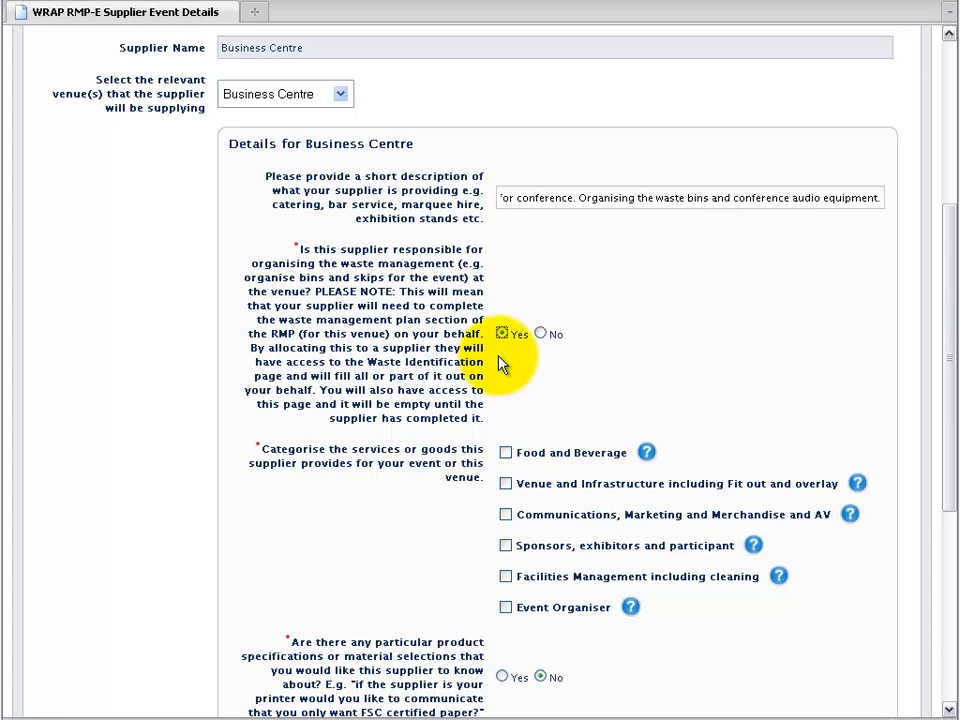
scroll(502, 365, down, 2)
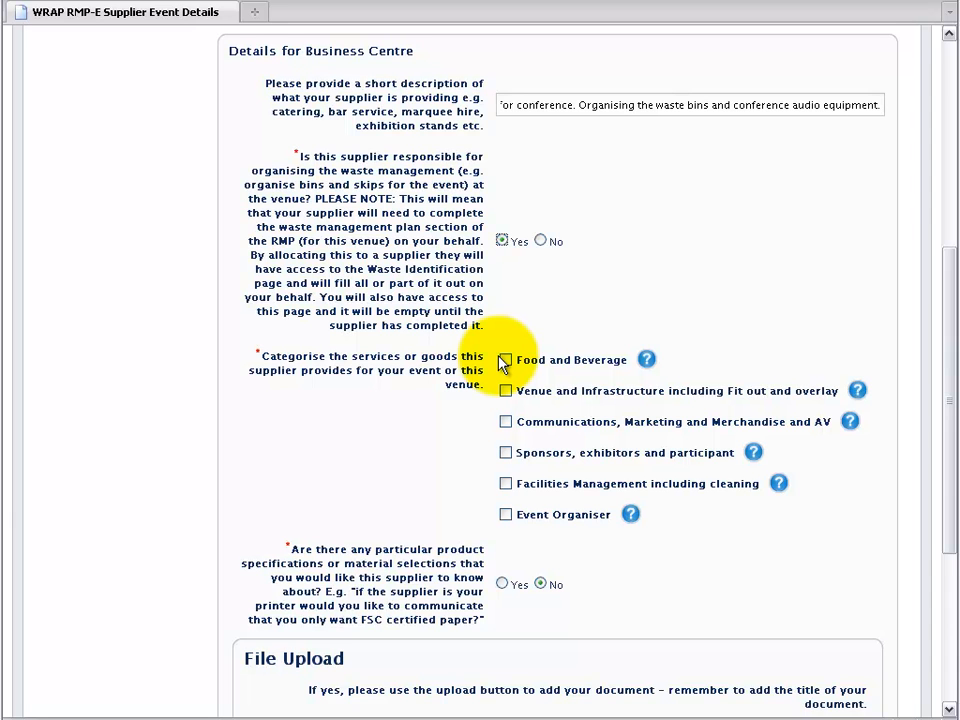
click(505, 390)
scroll(505, 400, down, 2)
scroll(505, 400, down, 6)
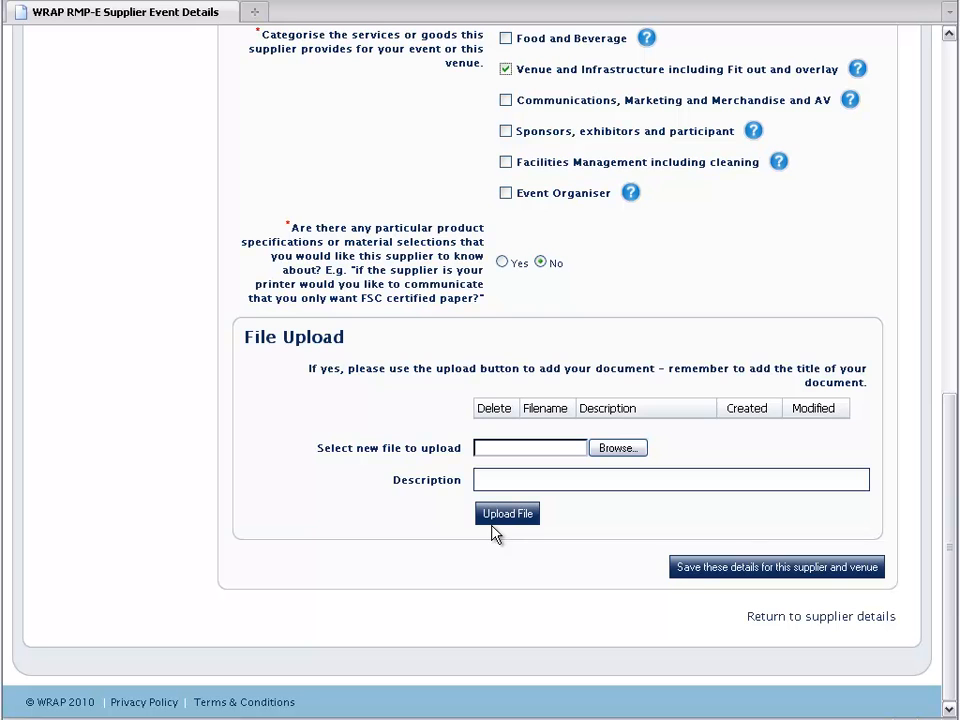
click(693, 576)
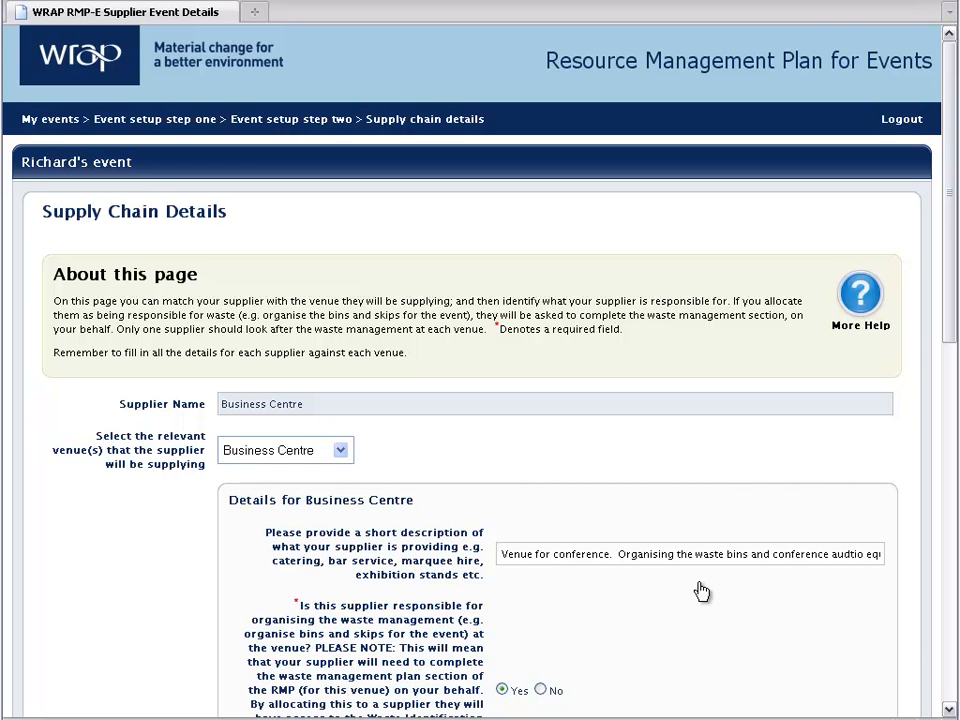
Check the saved-successfully confirmation, then return to the event's supplier list.
scroll(700, 591, down, 5)
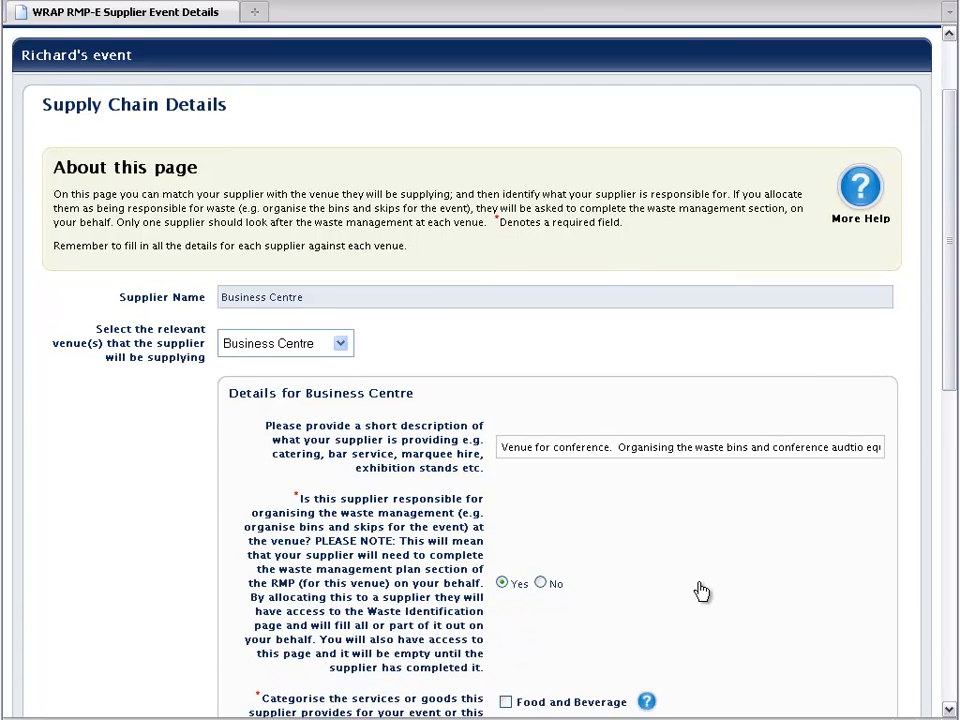
scroll(700, 591, down, 8)
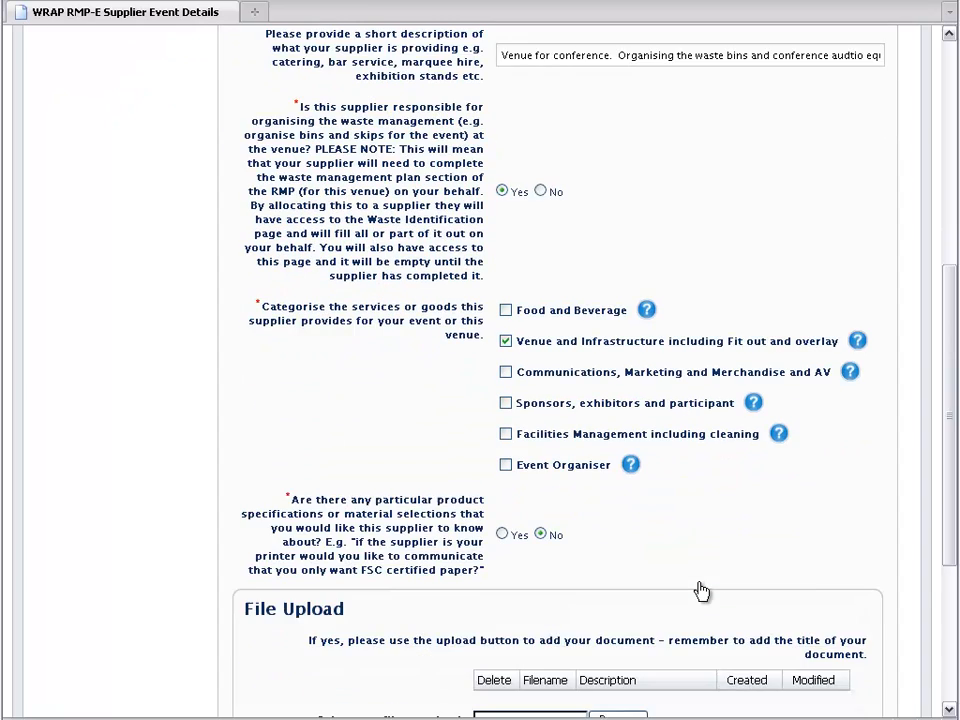
scroll(700, 591, down, 2)
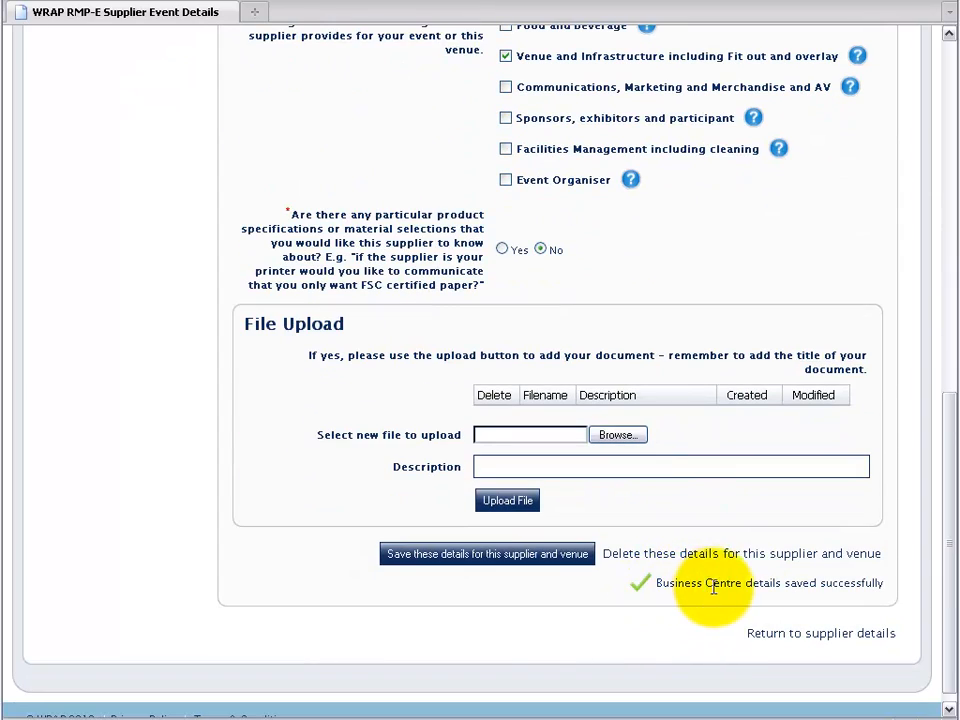
click(779, 641)
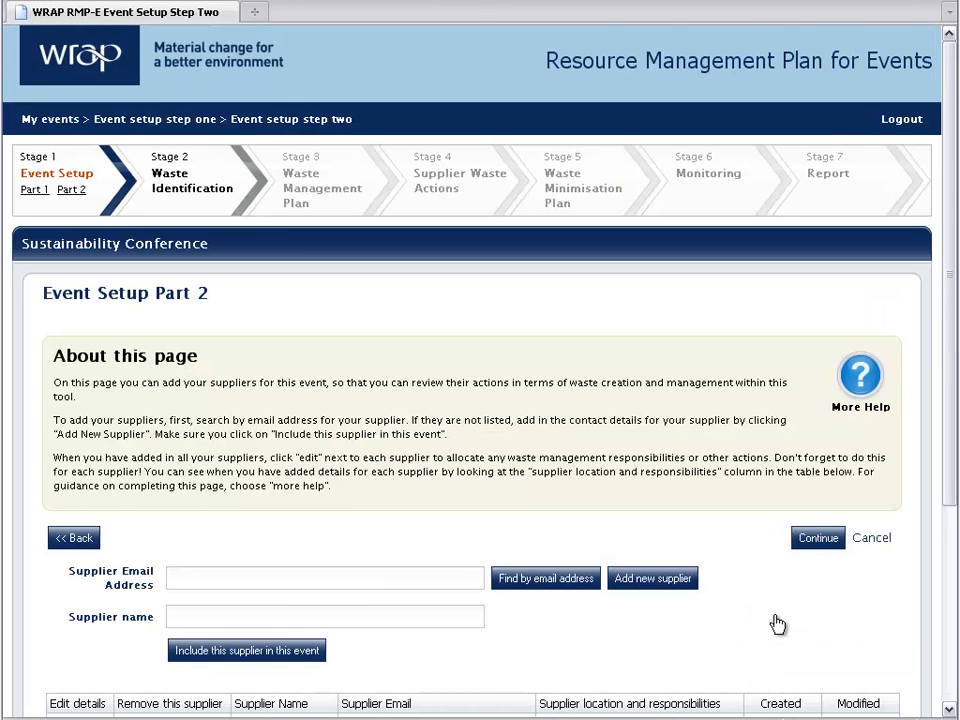
Scroll through the supplier table to review the Catering Company and Business Centre entries.
scroll(778, 624, down, 1)
scroll(778, 624, down, 3)
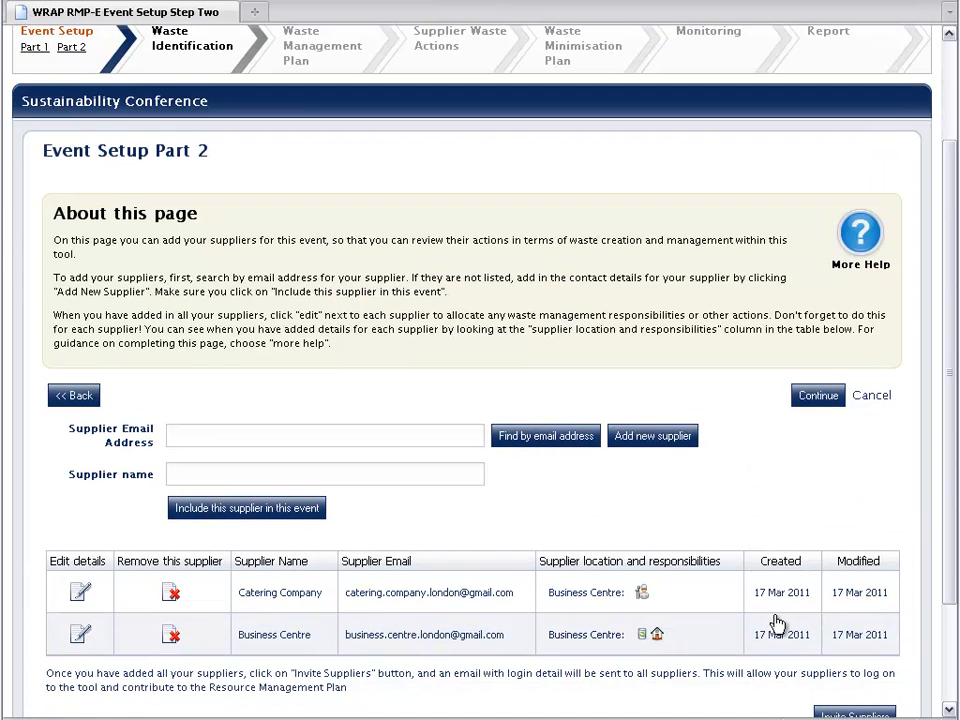
scroll(778, 624, down, 4)
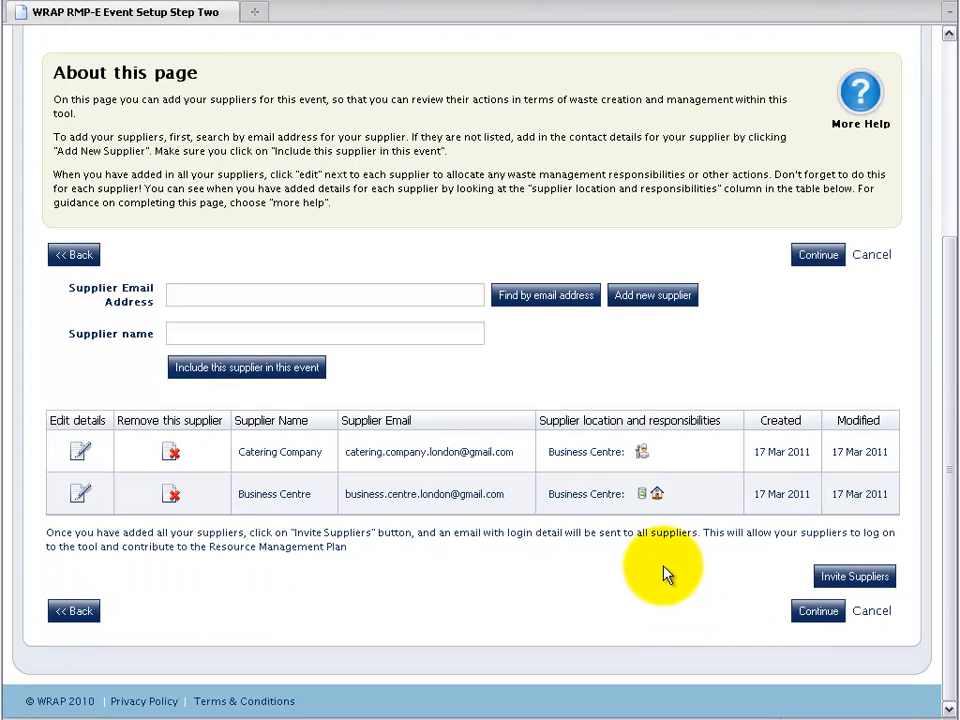
mouse_move(638, 493)
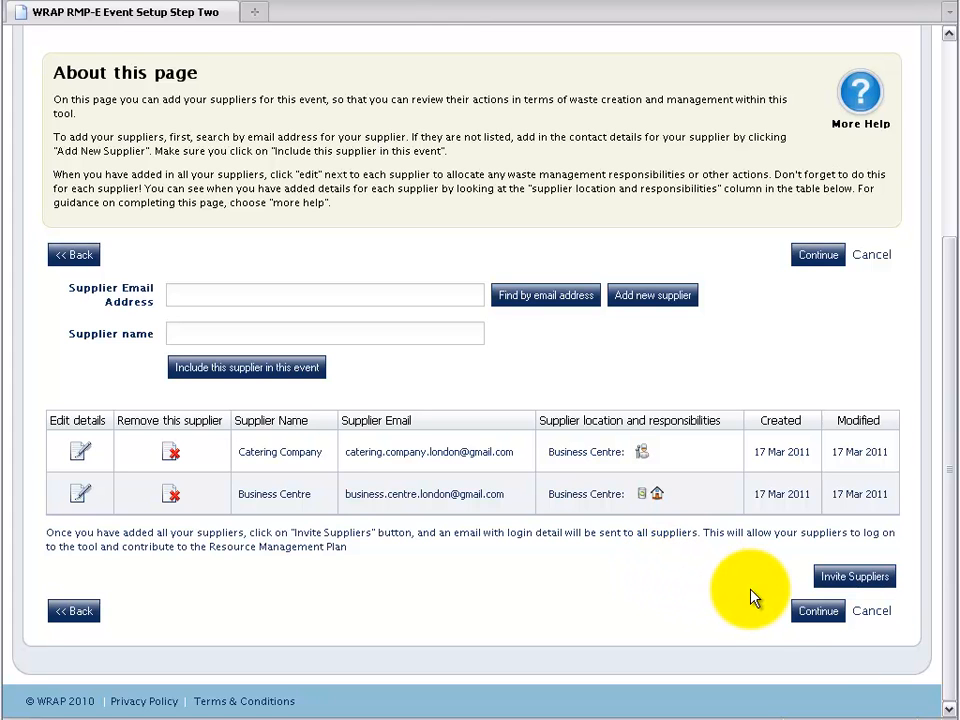
Send login invitations to all suppliers and continue to the Stage 2 Waste Identification page.
click(848, 586)
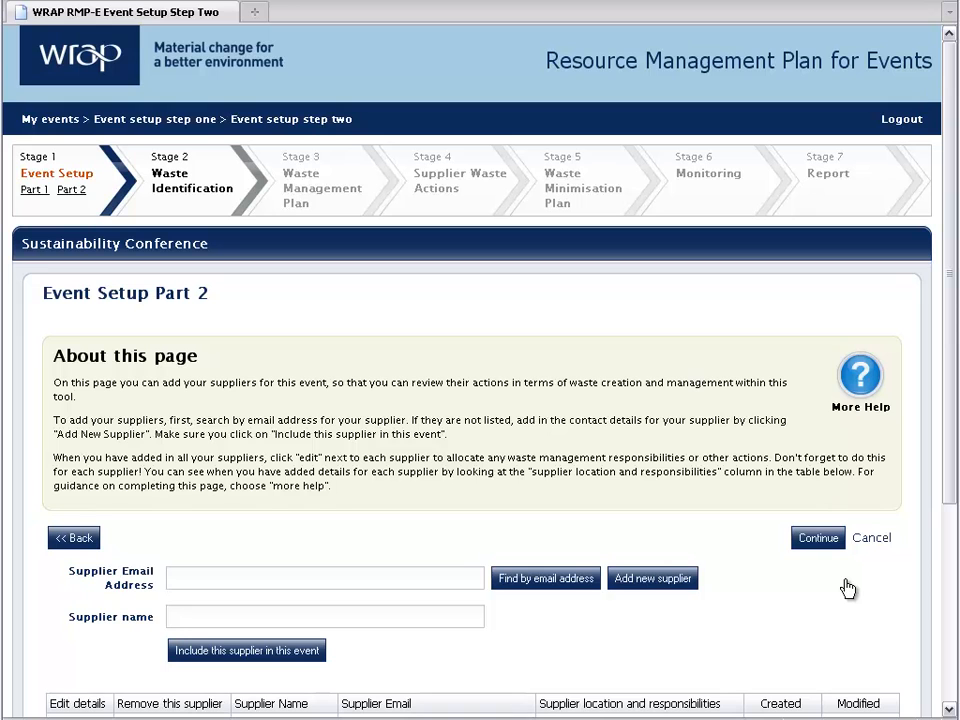
scroll(848, 588, down, 5)
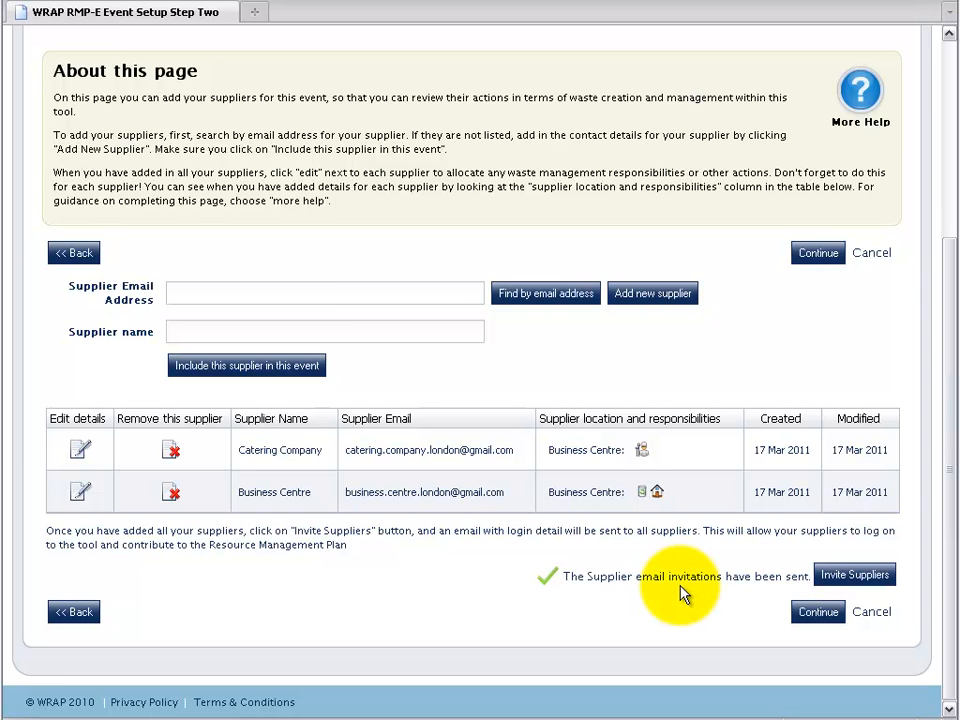
click(809, 610)
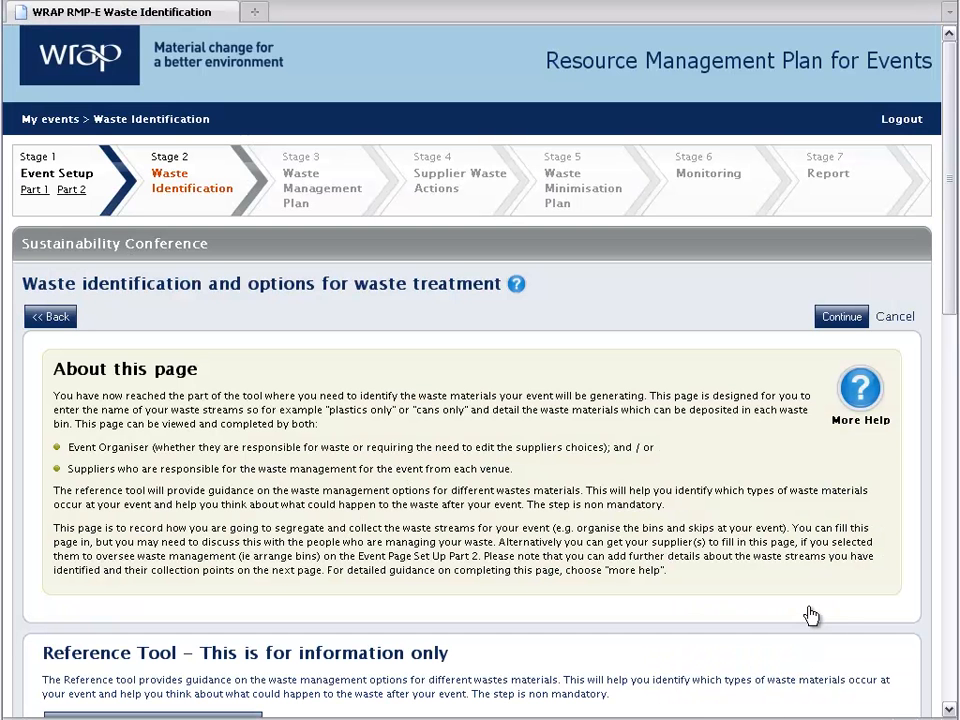